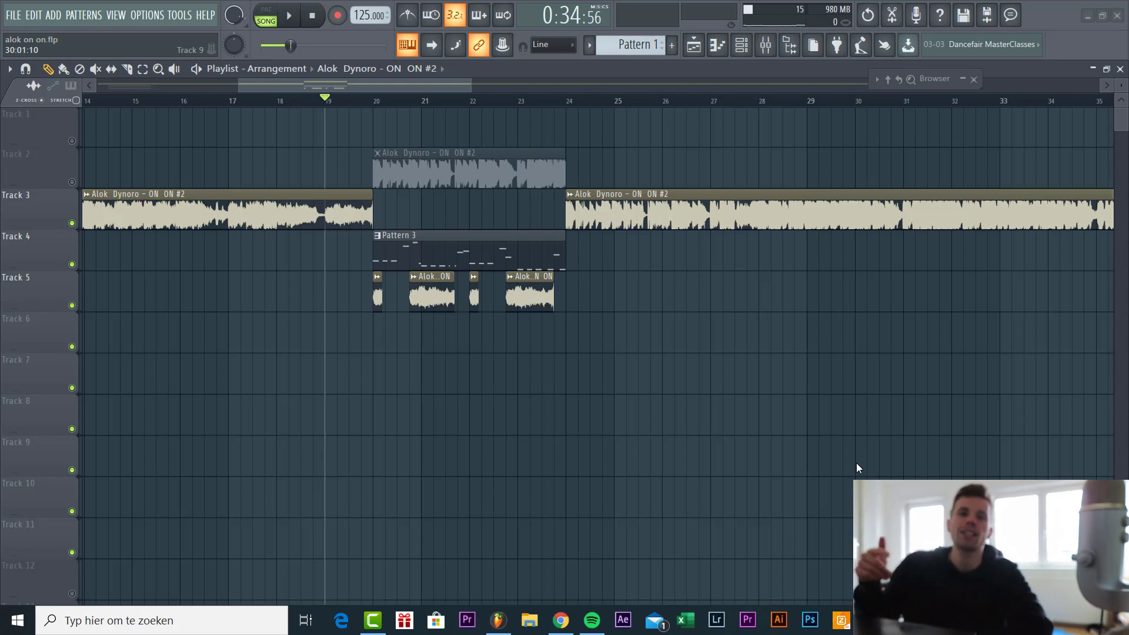
- Play the song arrangement from around bar 19 through the remade bass section and stop playback
key(space)
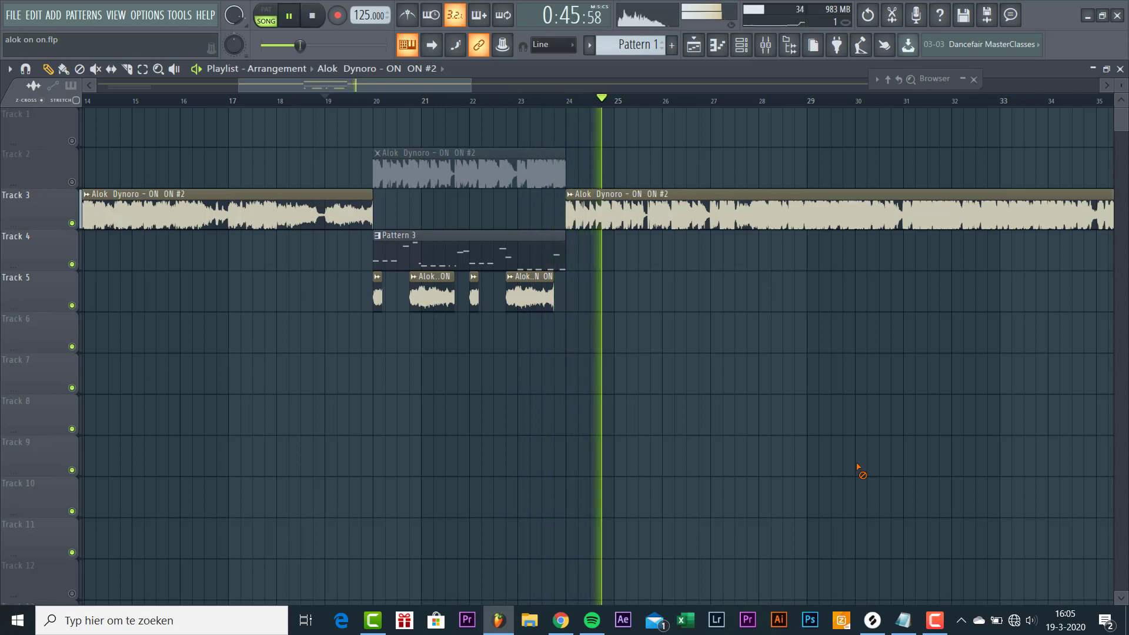
key(space)
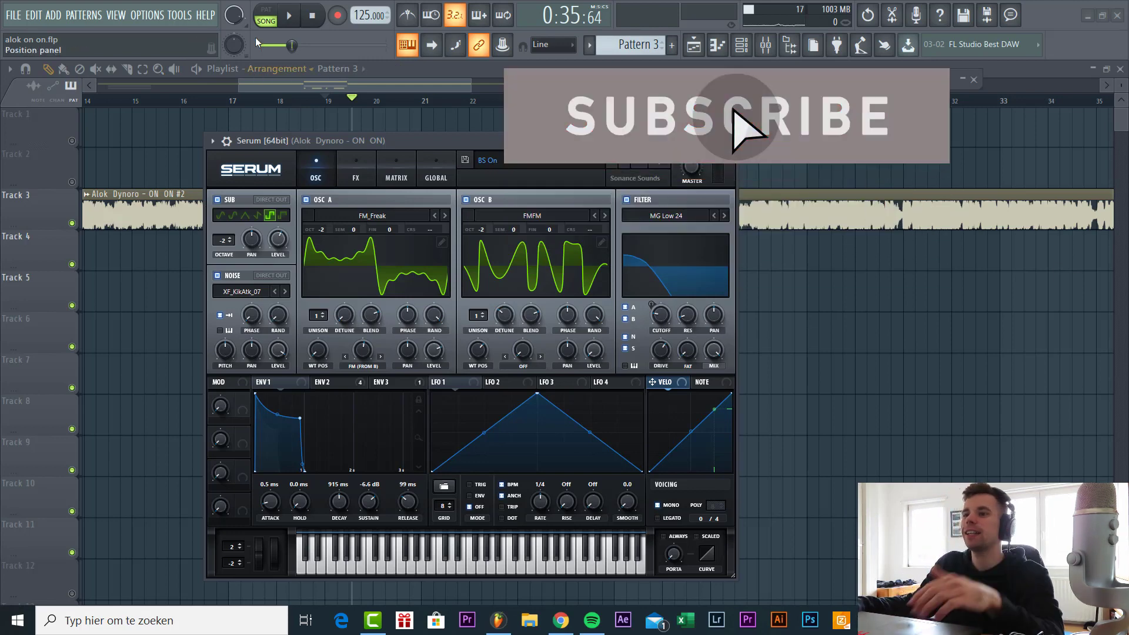
- Switch playback to pattern mode and audition Pattern 3 with the finished BS On bass preset
click(265, 16)
click(288, 15)
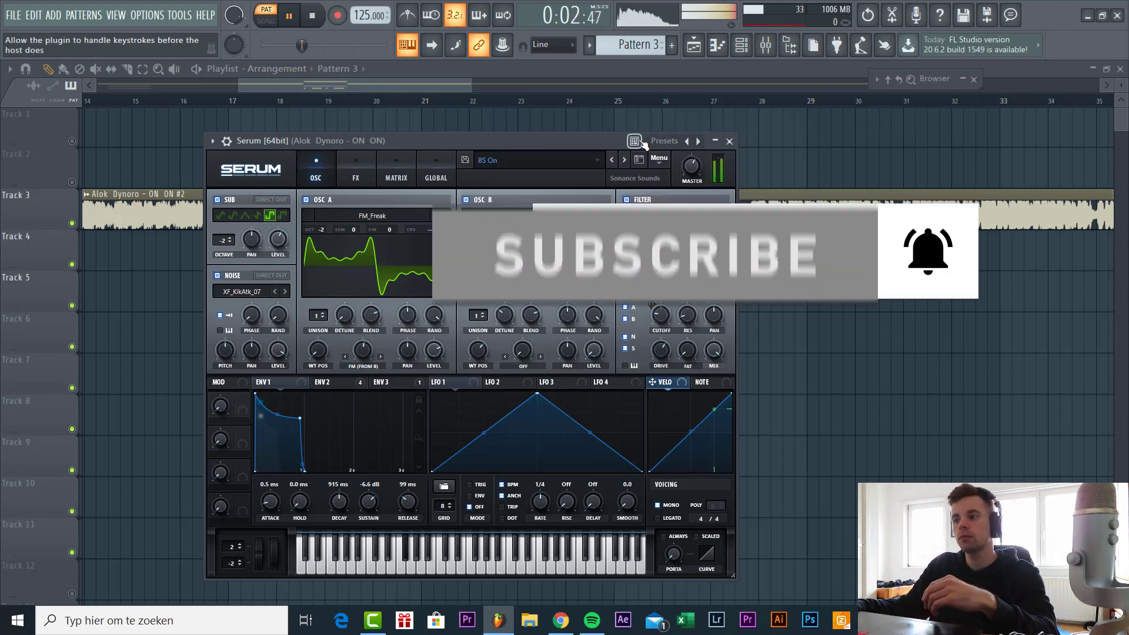
key(space)
- Reset Serum to its Init preset and load the Digital FM_Freak wavetable into oscillator A at octave -2 while the pattern plays
click(659, 159)
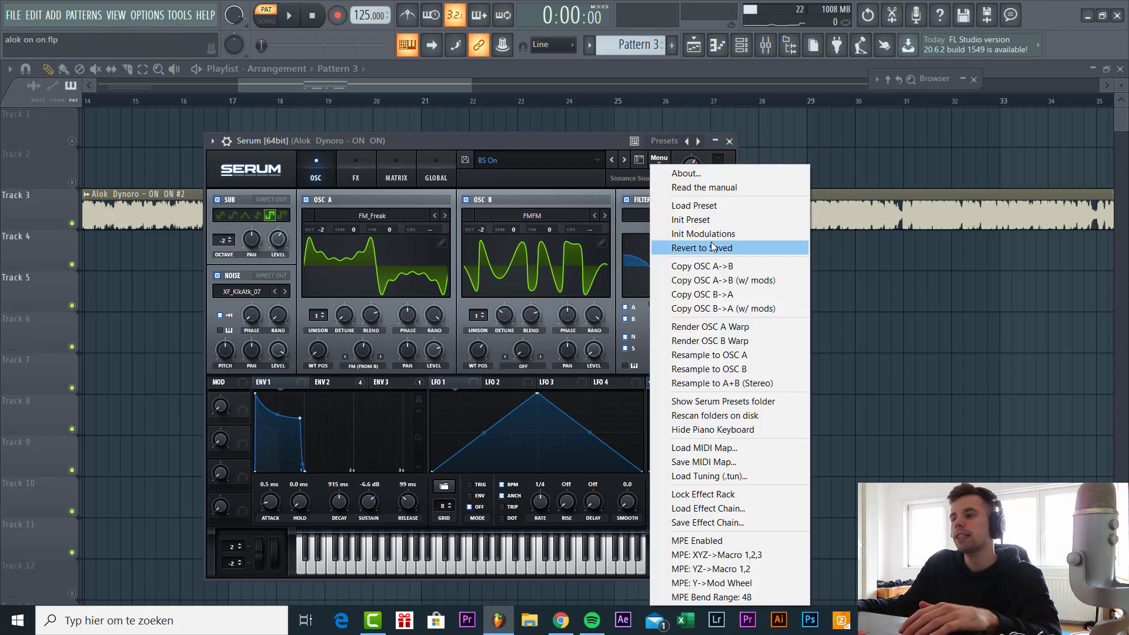
click(685, 220)
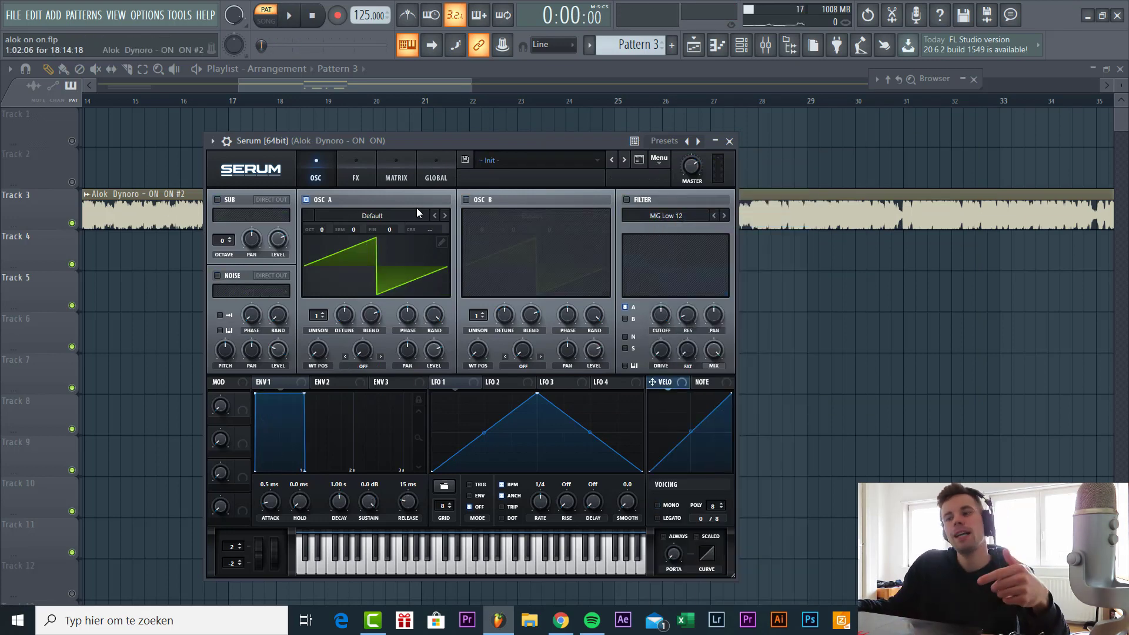
click(383, 215)
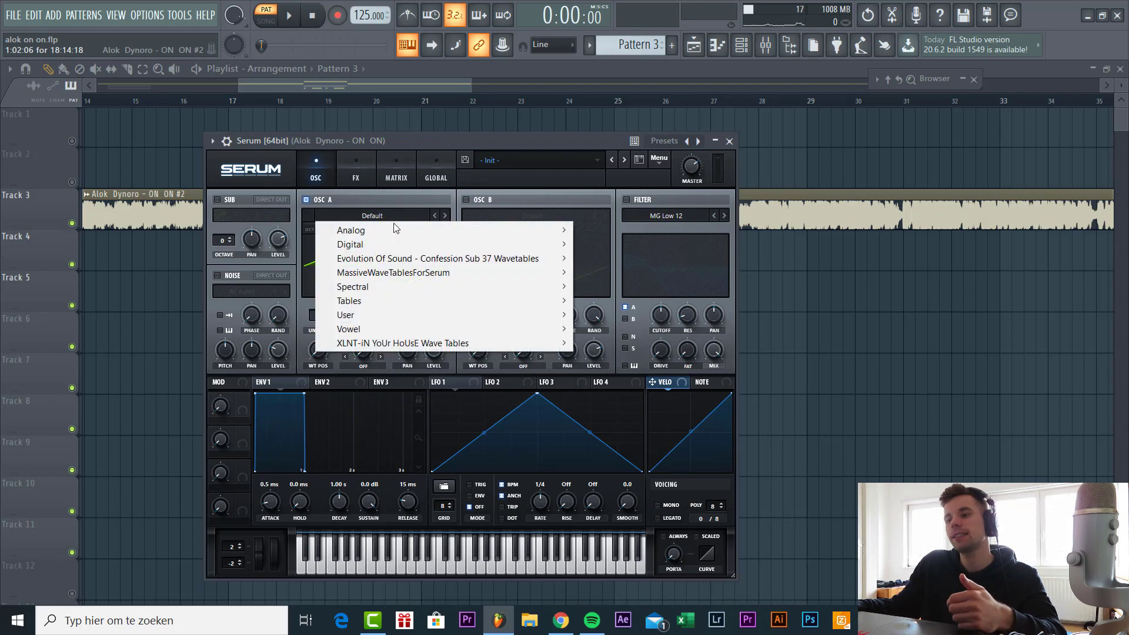
mouse_move(411, 244)
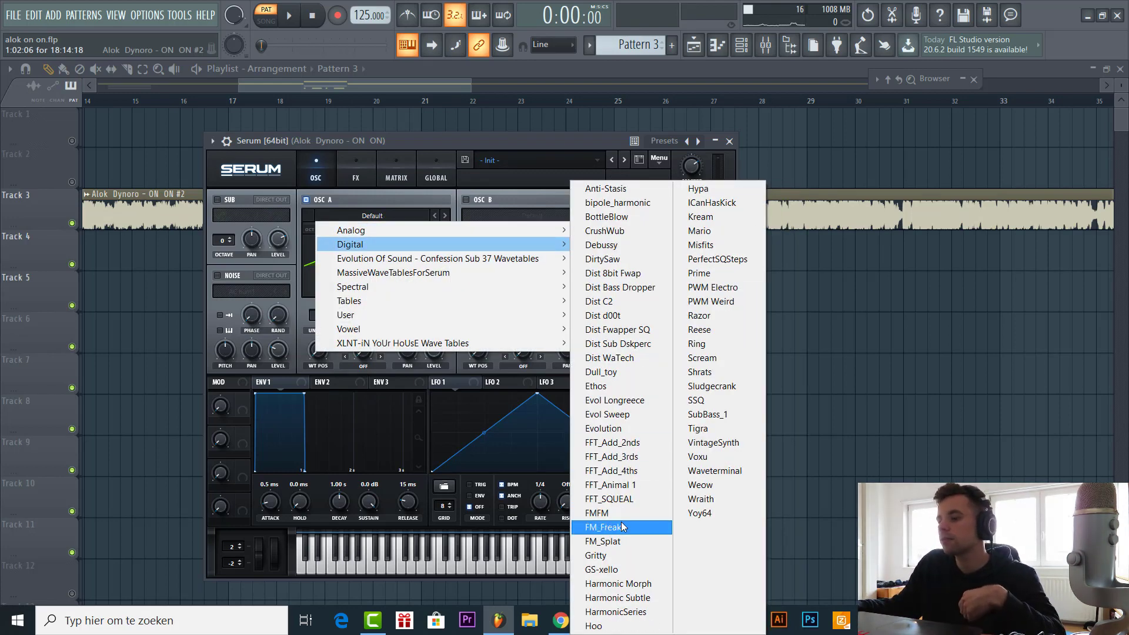
click(623, 527)
key(space)
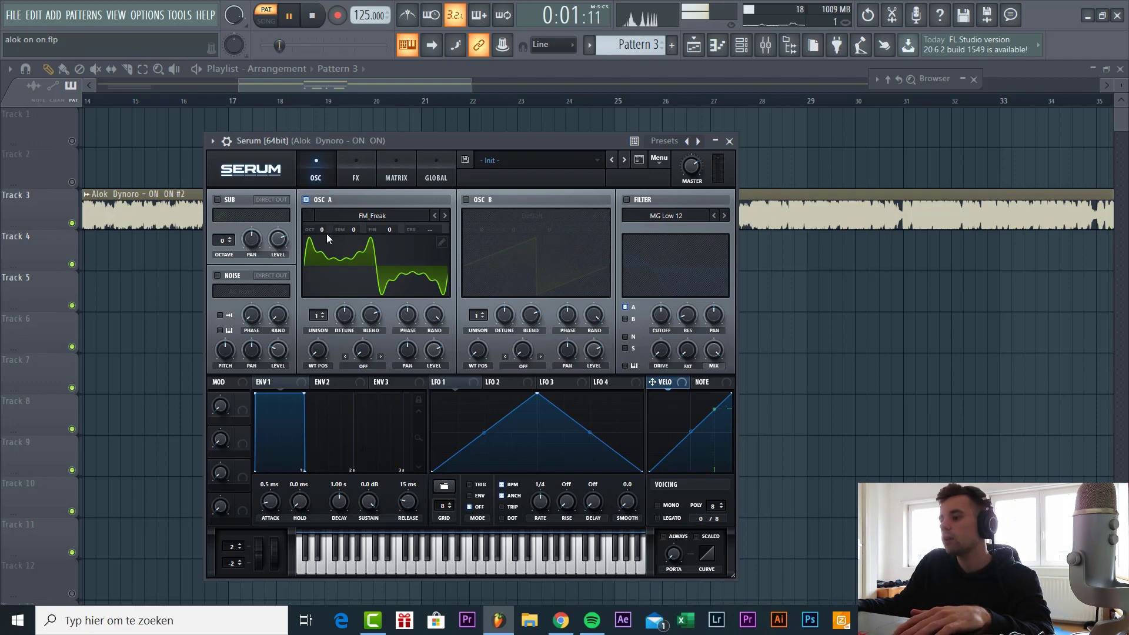
scroll(324, 232, down, 2)
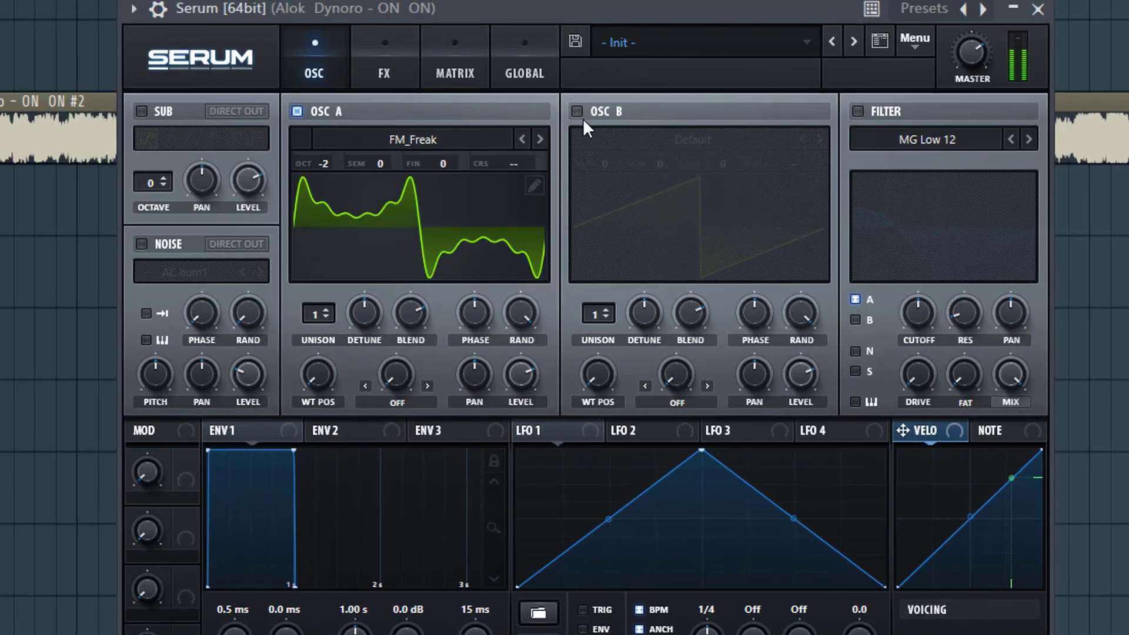
- Enable oscillator B with the Digital FMFM wavetable, octave -2 and wavetable position 176
click(576, 112)
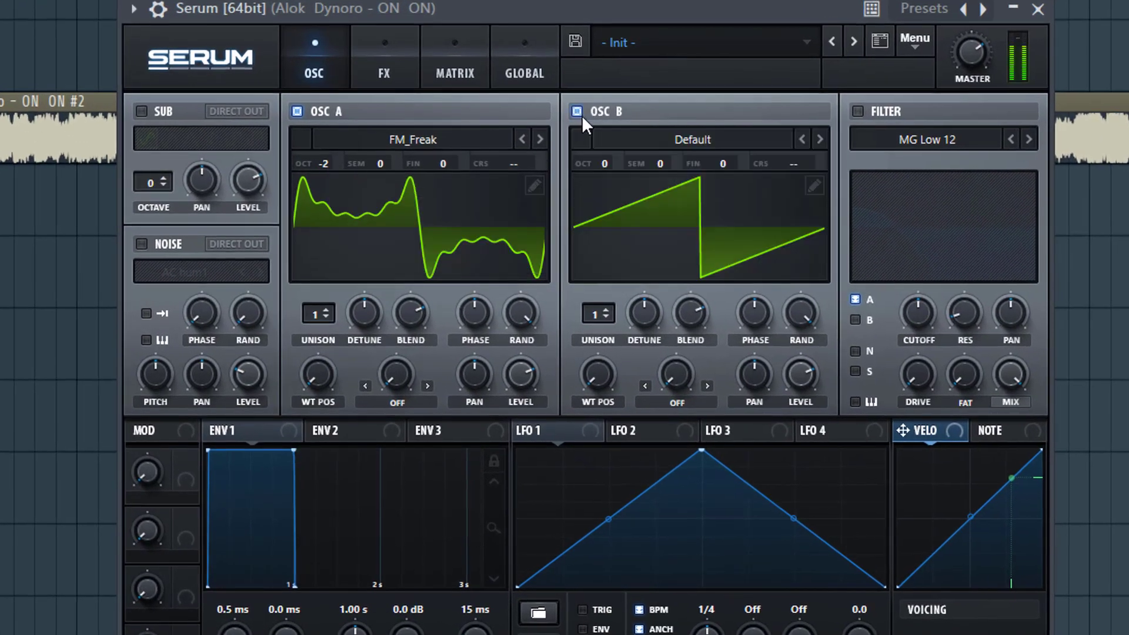
click(657, 139)
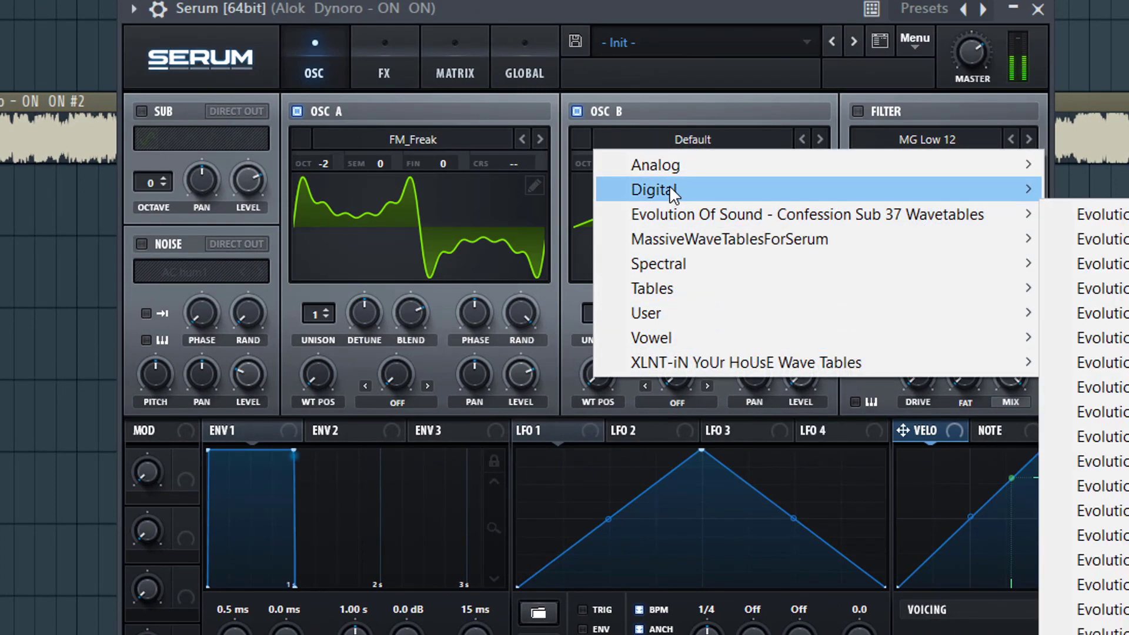
mouse_move(676, 176)
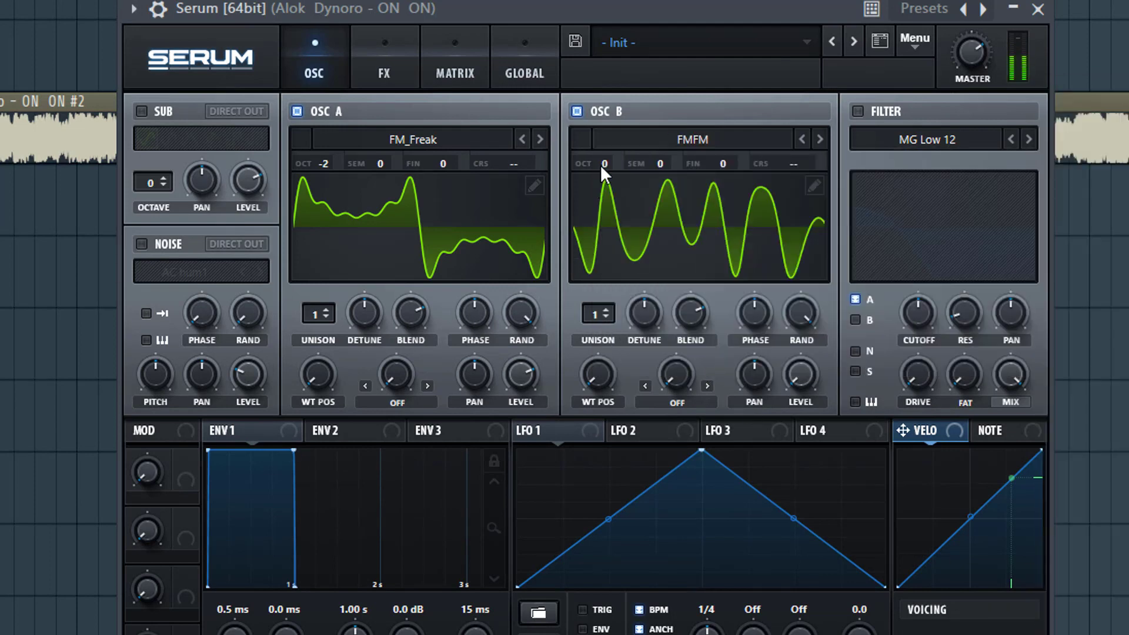
drag(642, 262, 622, 268)
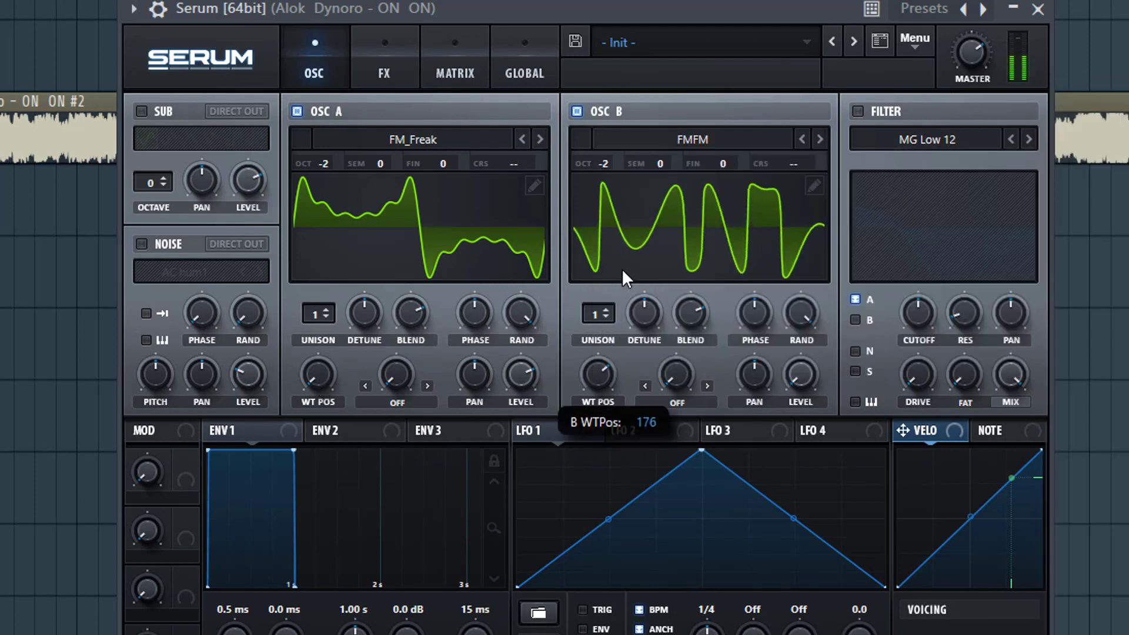
- Set oscillator A's warp mode to FM (From B) and raise the warp amount to slightly above half
click(397, 403)
click(405, 295)
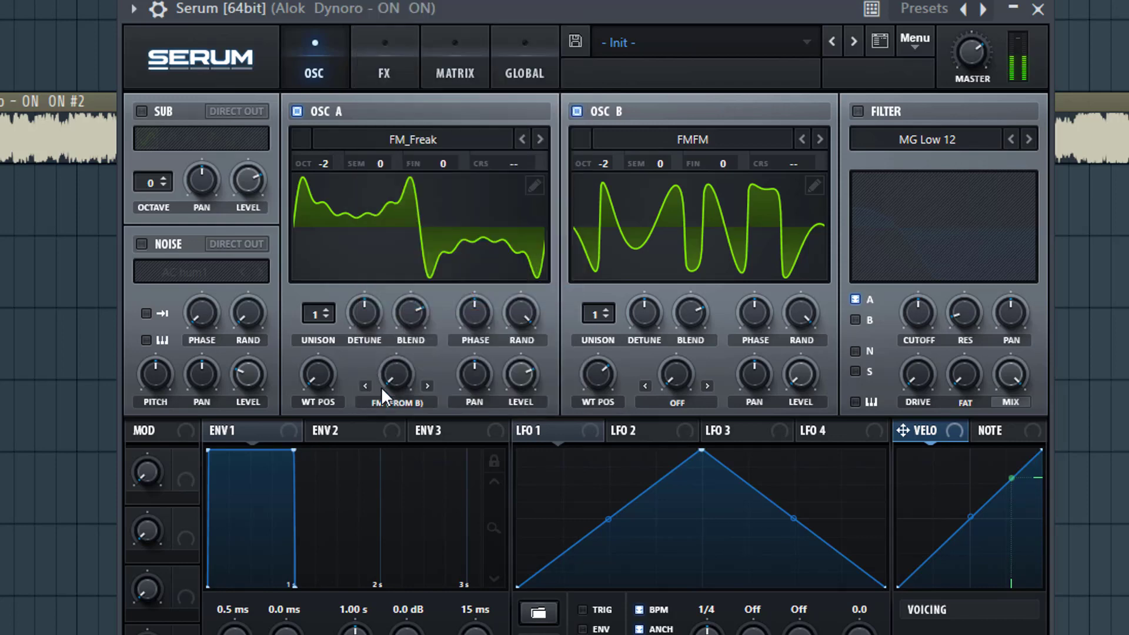
drag(390, 387, 426, 281)
- Enable an MG Low 24 filter on oscillators A and B, lowering its cutoff and raising its drive and fat
click(860, 112)
click(1029, 139)
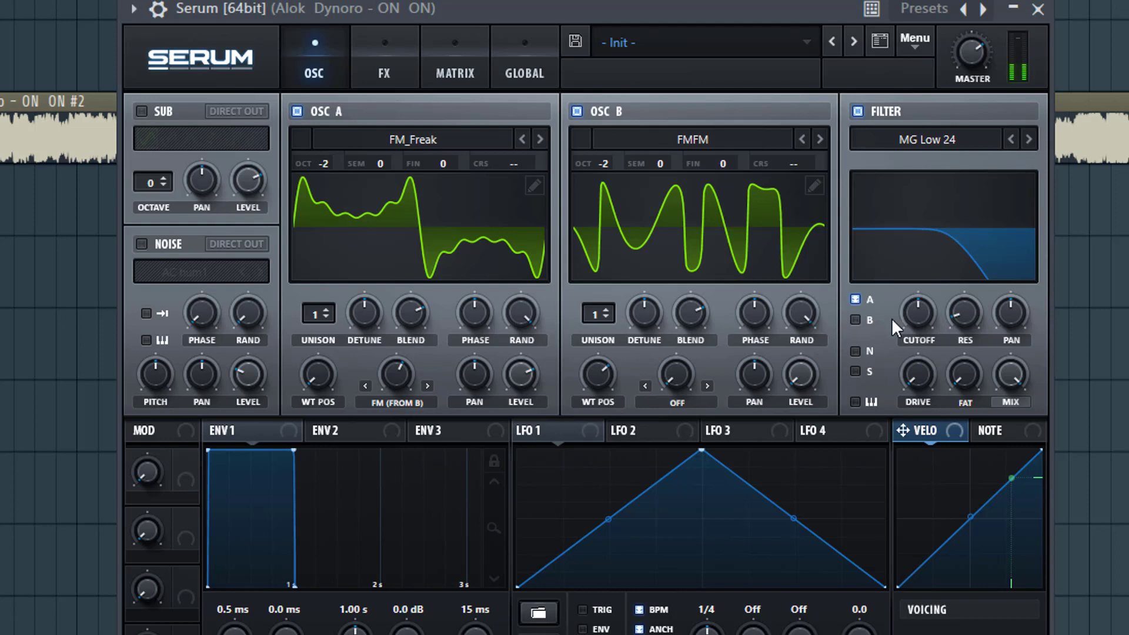
click(857, 321)
drag(920, 302, 892, 340)
drag(916, 390, 939, 324)
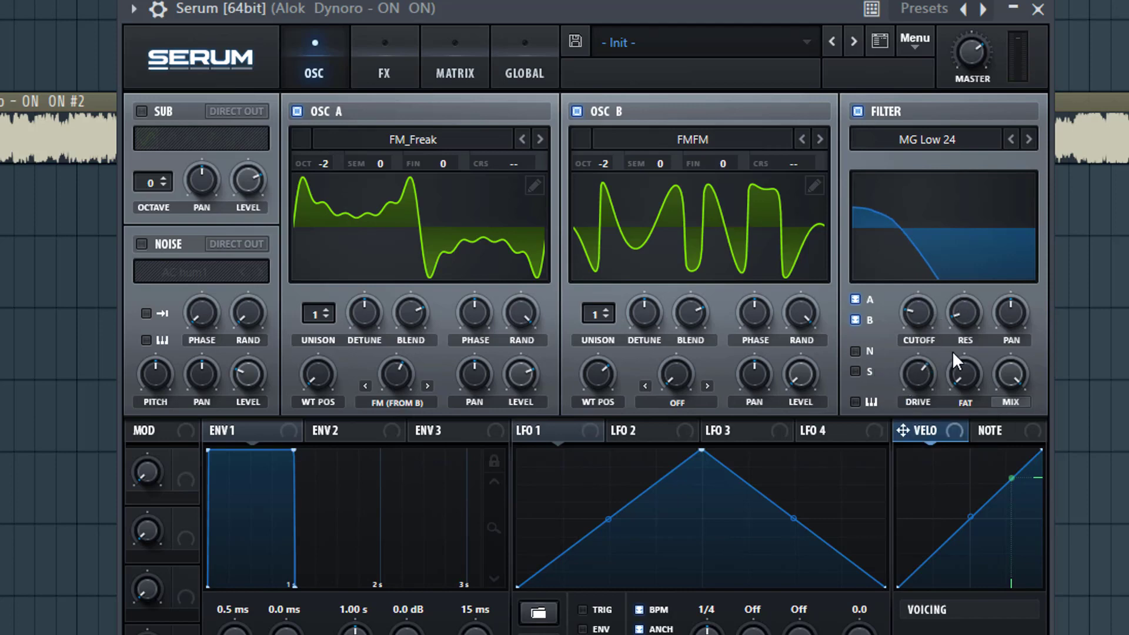
- Modulate the filter cutoff with envelope 2, using 423 ms decay, 59.65% sustain and 50 ms release
click(336, 433)
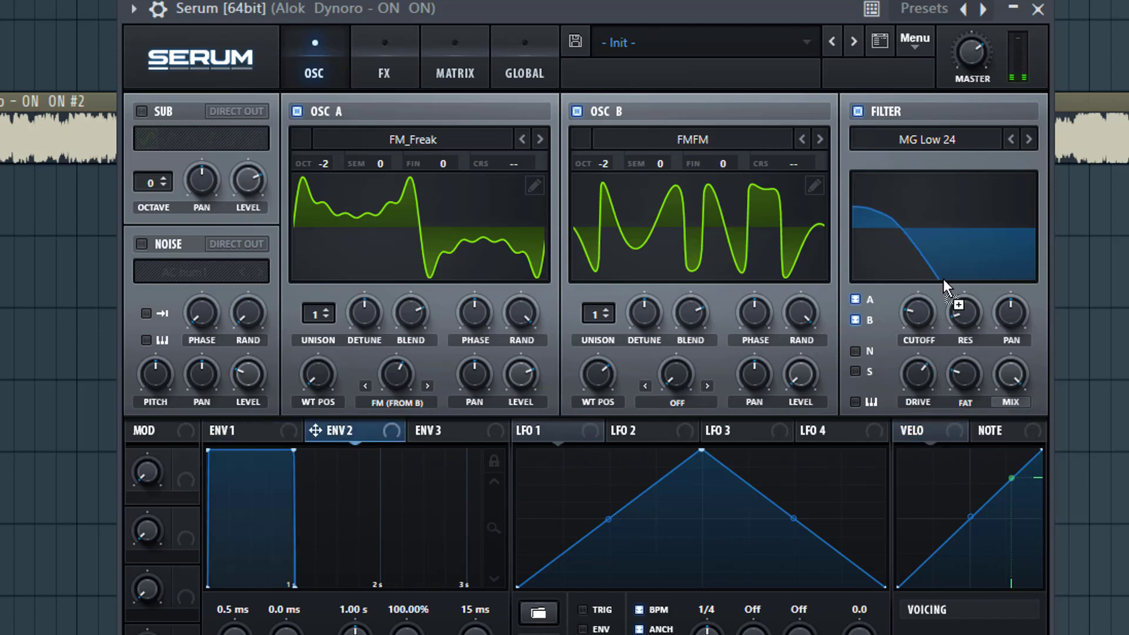
drag(944, 287, 902, 320)
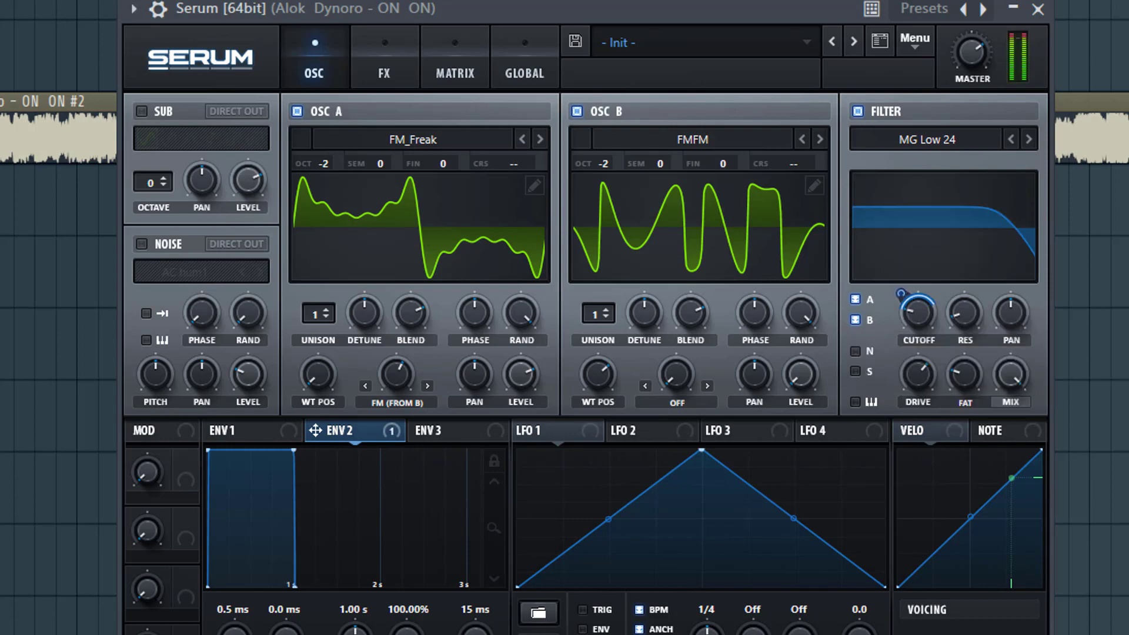
drag(407, 630, 349, 541)
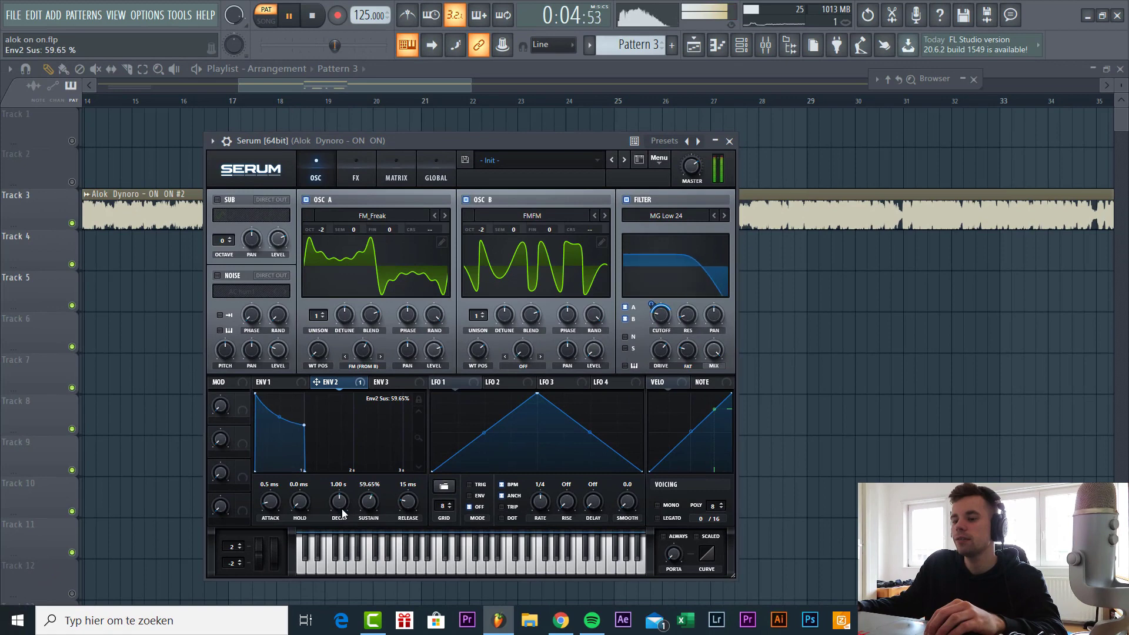
drag(338, 501, 337, 512)
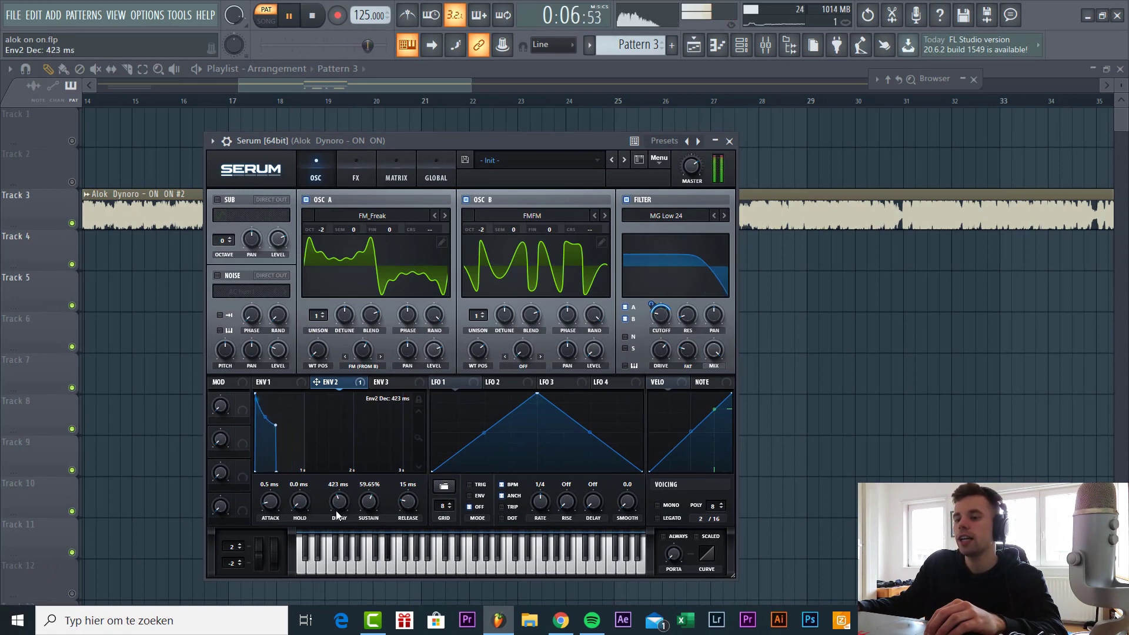
drag(407, 501, 408, 495)
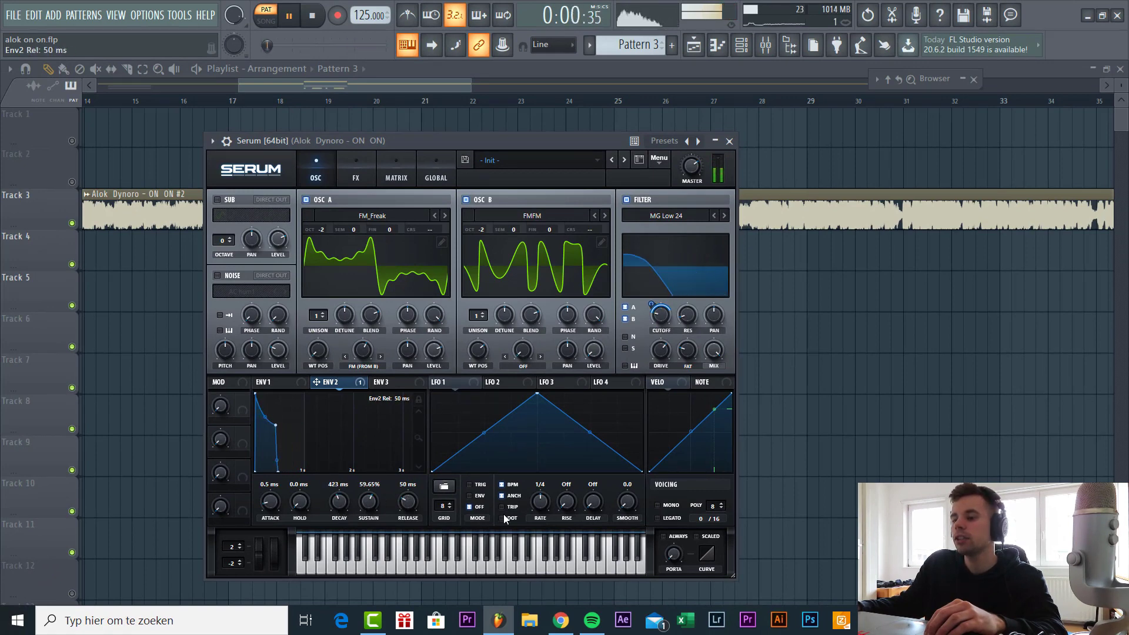
- Make the voicing mono and legato with always-on portamento, and set the portamento time to 25 ms
click(657, 504)
click(663, 536)
click(659, 518)
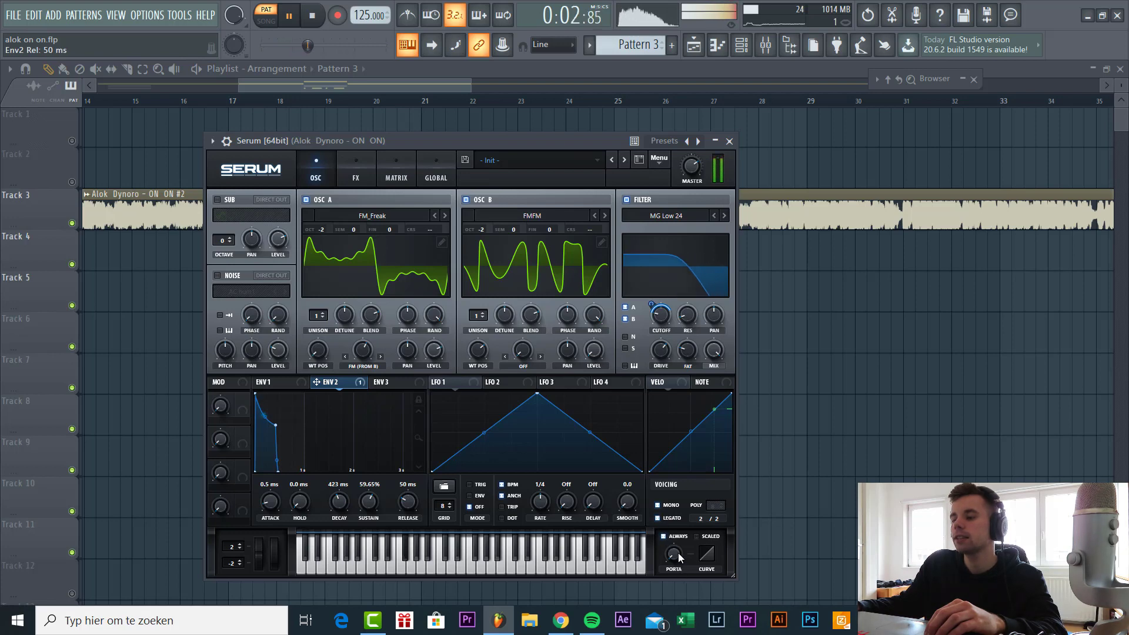
drag(676, 552, 681, 510)
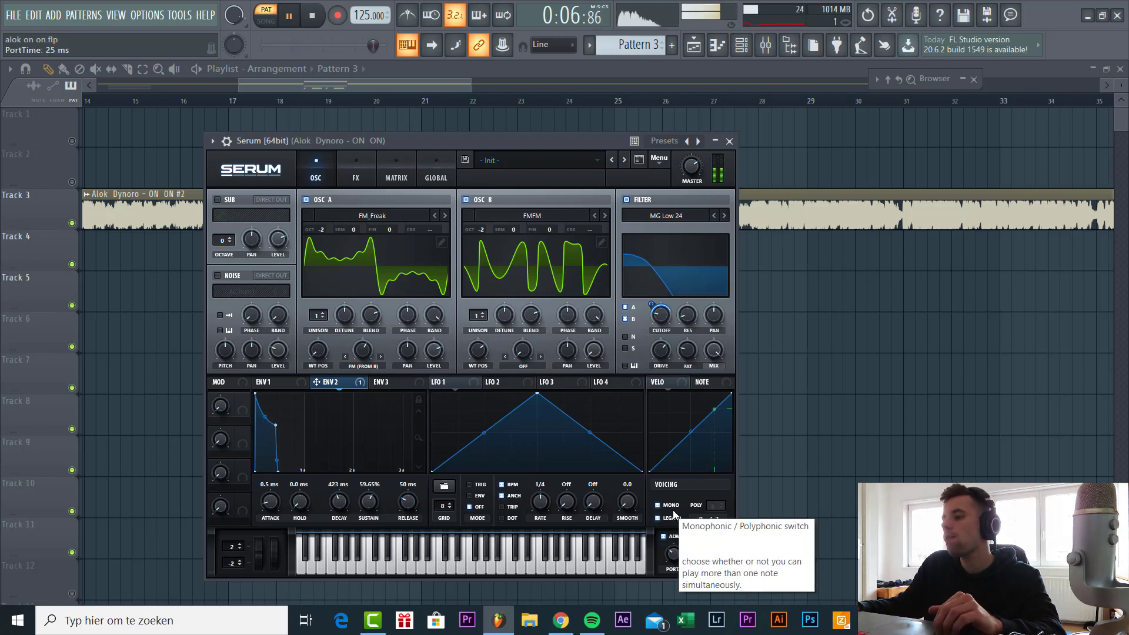
- Enable the sub oscillator with a square wave at octave -2
click(217, 199)
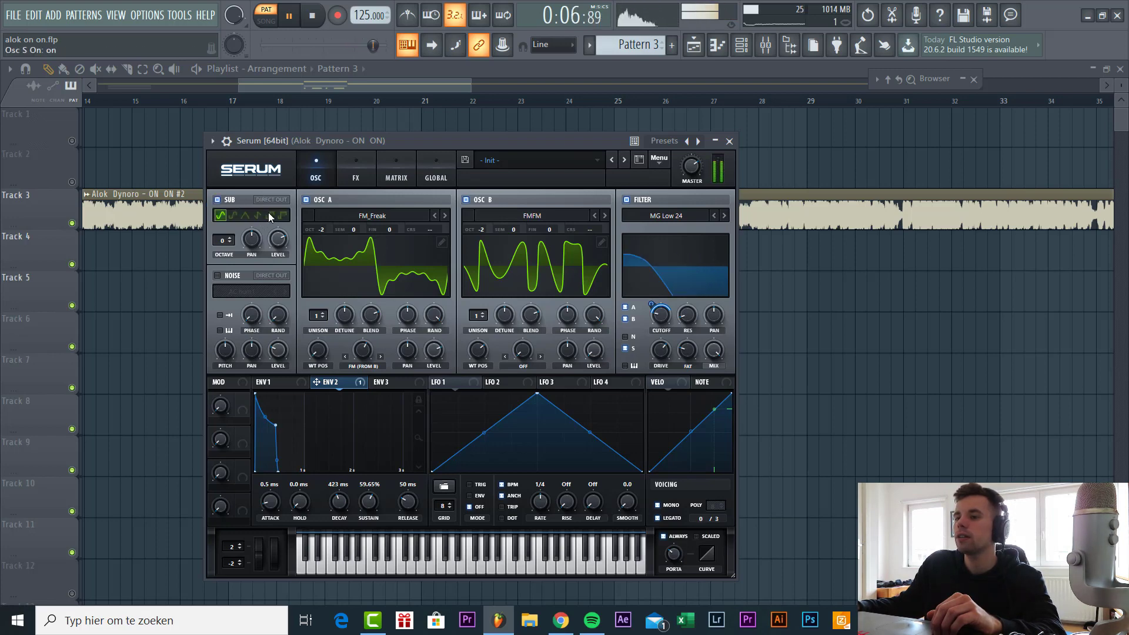
click(270, 215)
drag(225, 242, 226, 248)
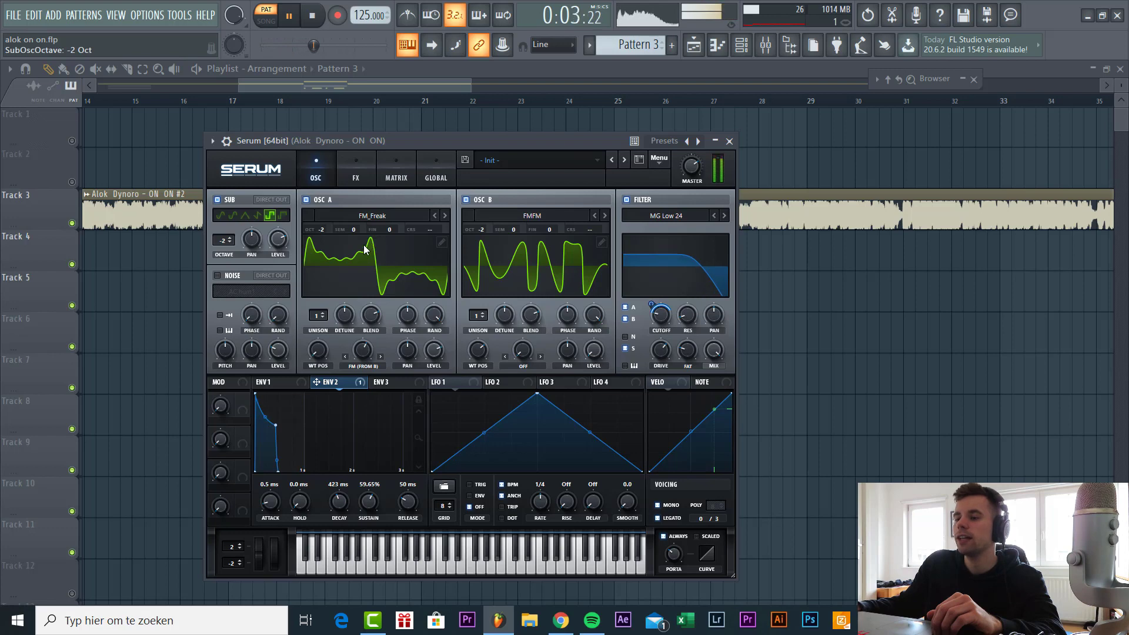
- Enable the noise oscillator with the XF_KikAtk_07 kick attack sample in one-shot mode at 45% level
click(217, 275)
click(251, 291)
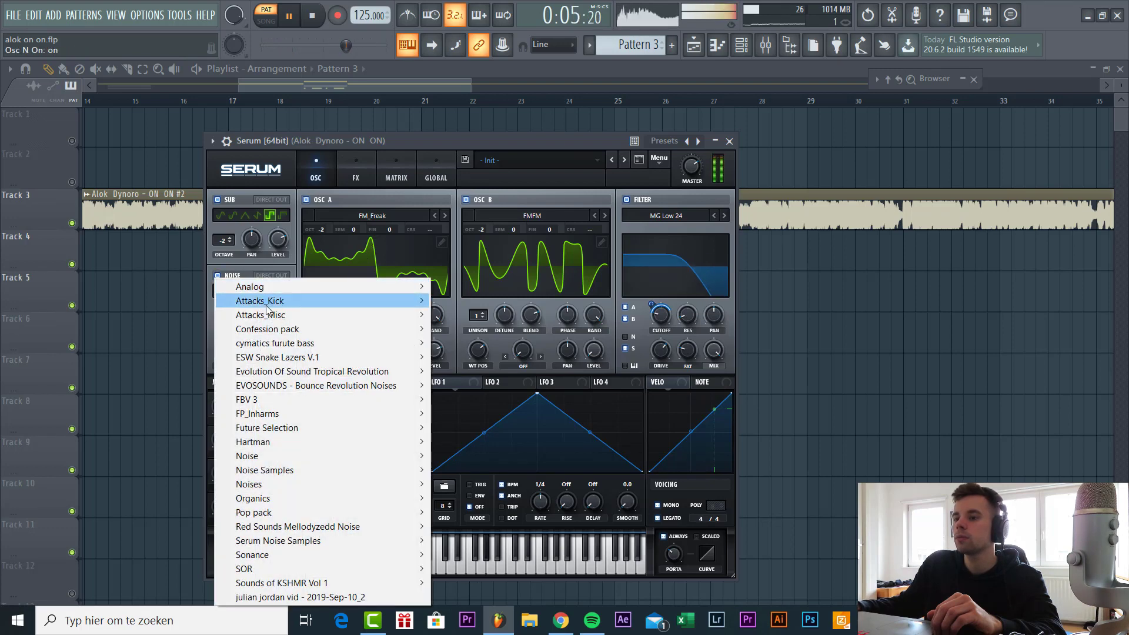
mouse_move(266, 303)
click(470, 273)
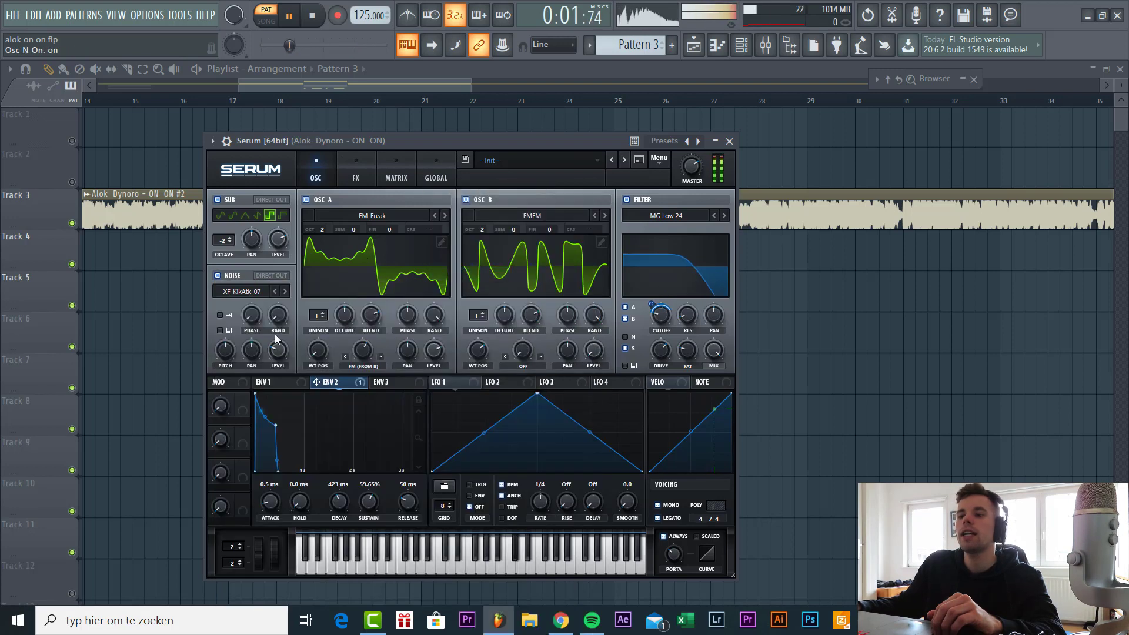
click(223, 315)
drag(278, 351, 253, 397)
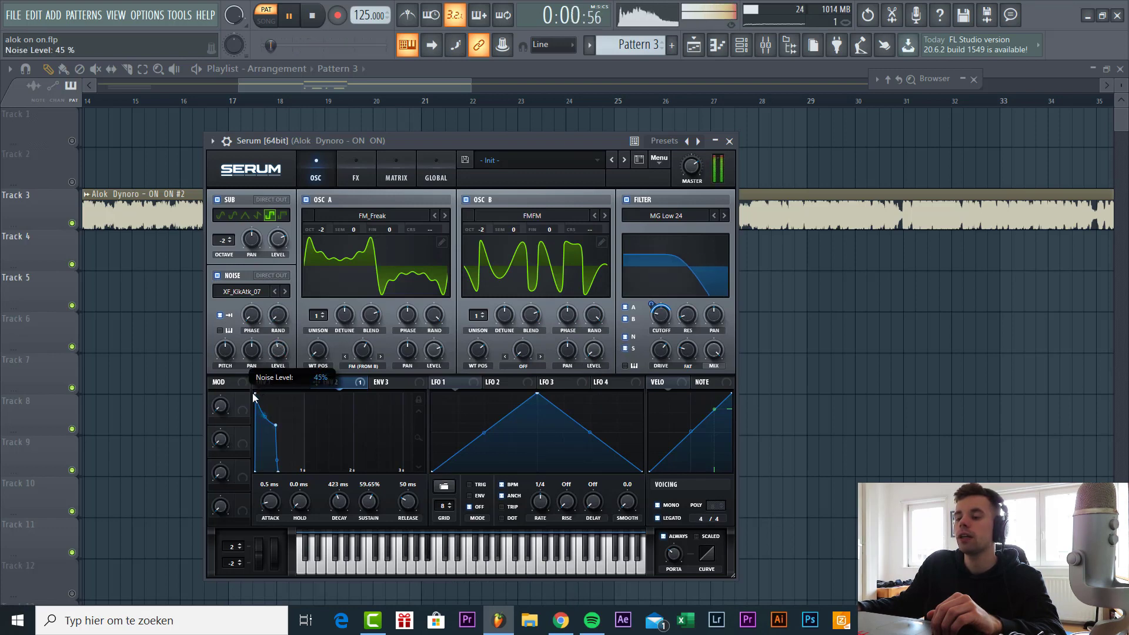
- Enable the Hyper/Dimension effect with the hyper mix fully down, dimension size at 17% and some dimension mix
click(356, 178)
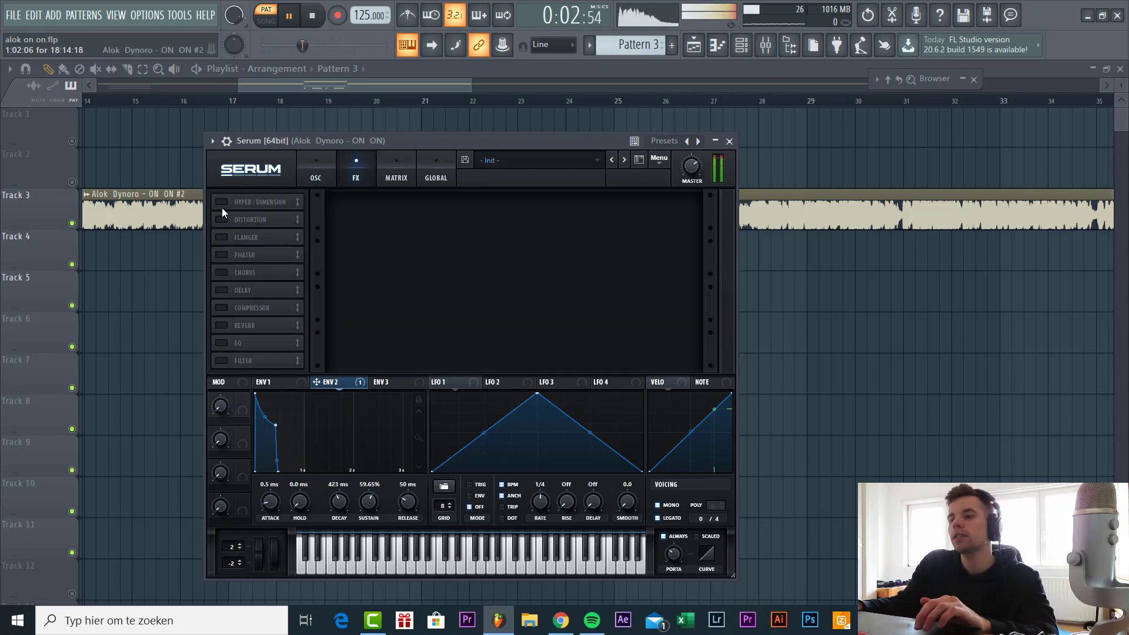
click(221, 202)
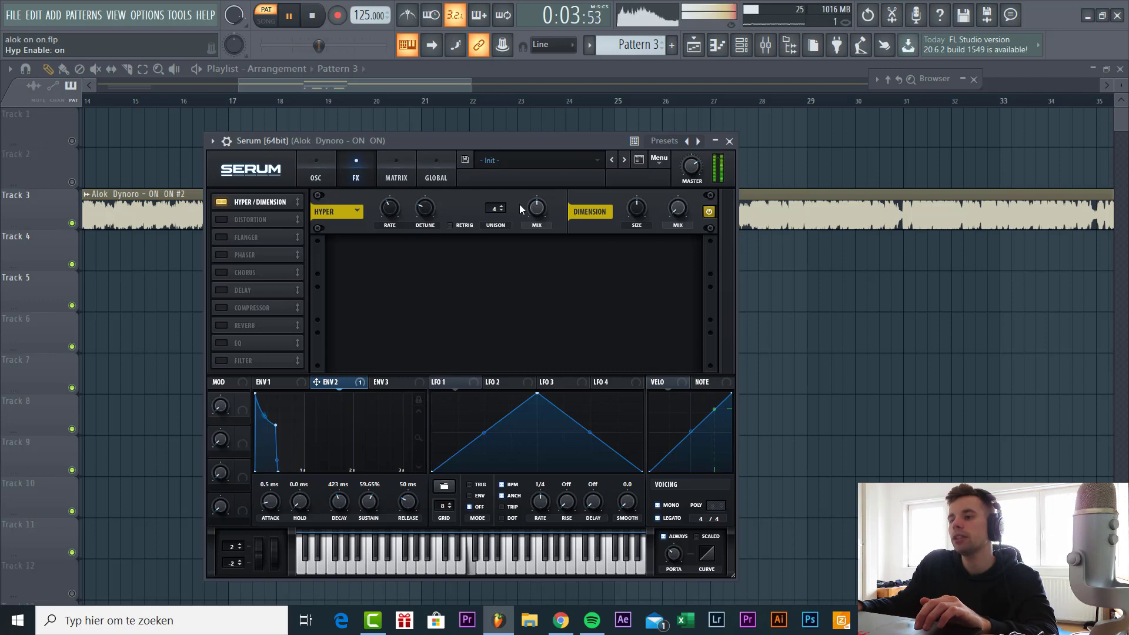
drag(519, 207, 532, 364)
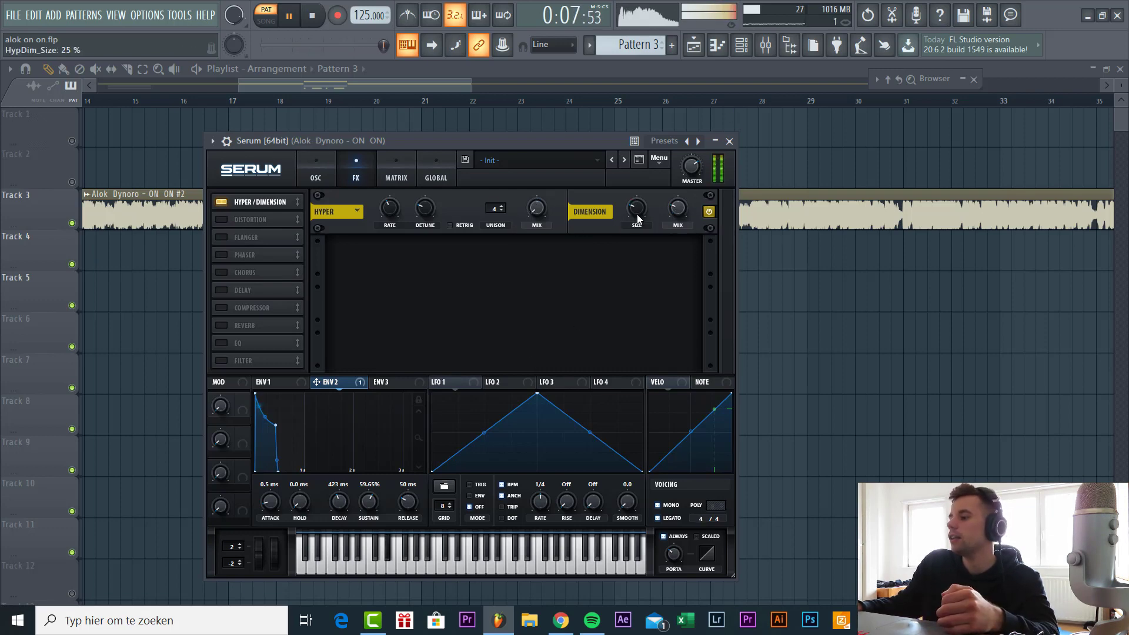
scroll(637, 221, down, 3)
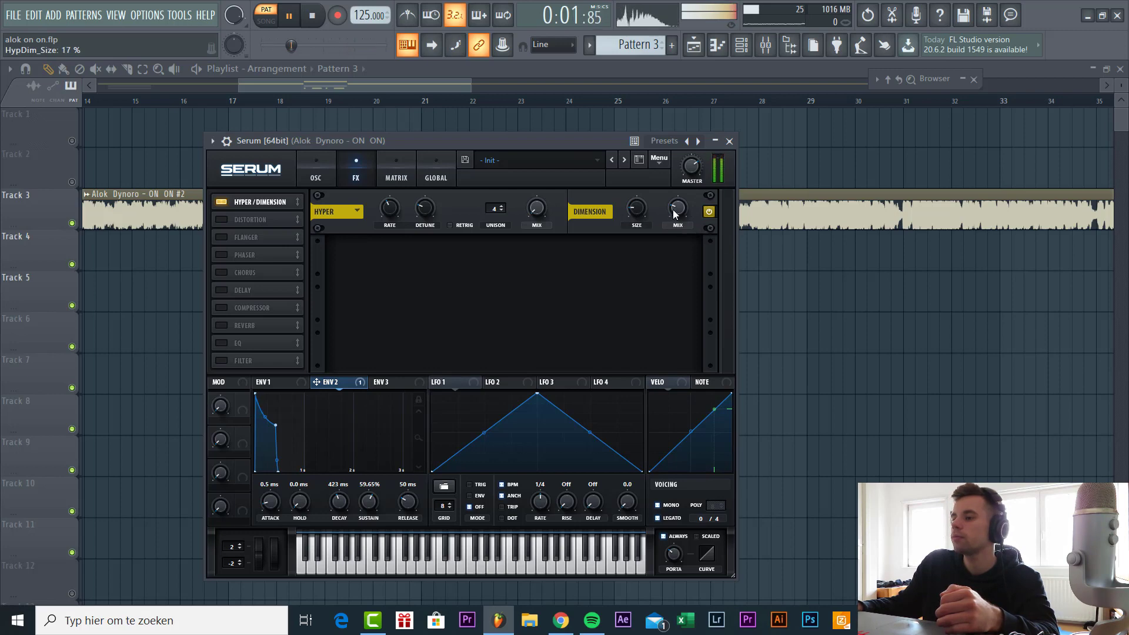
- Enable the Chorus effect with its low-pass filter at 167 Hz and its mix at 17%
click(222, 273)
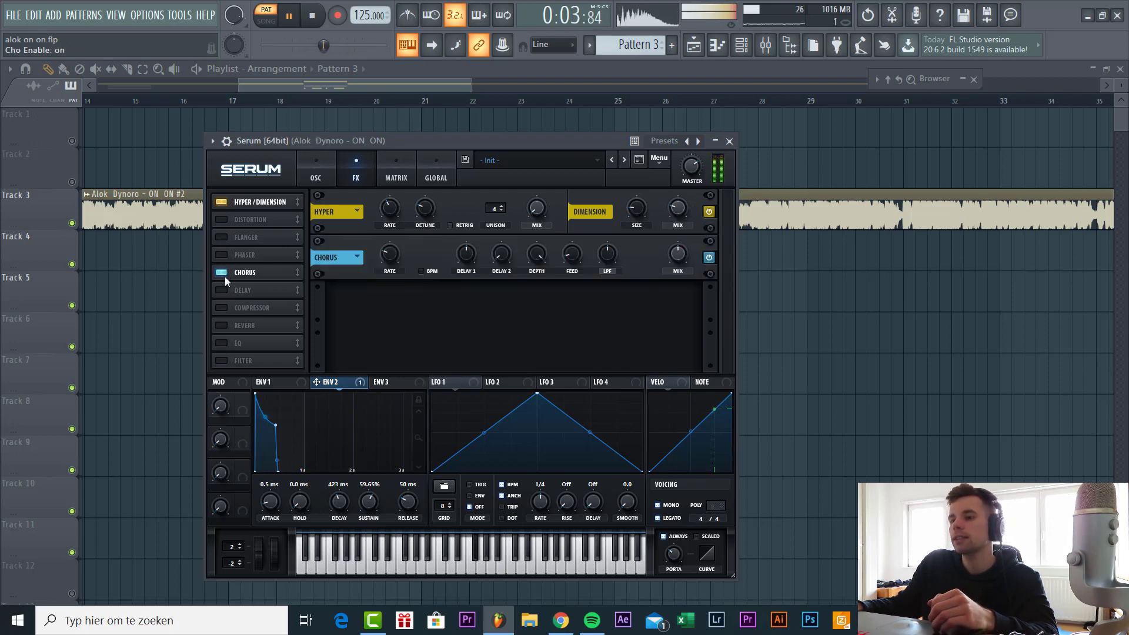
drag(671, 260, 595, 280)
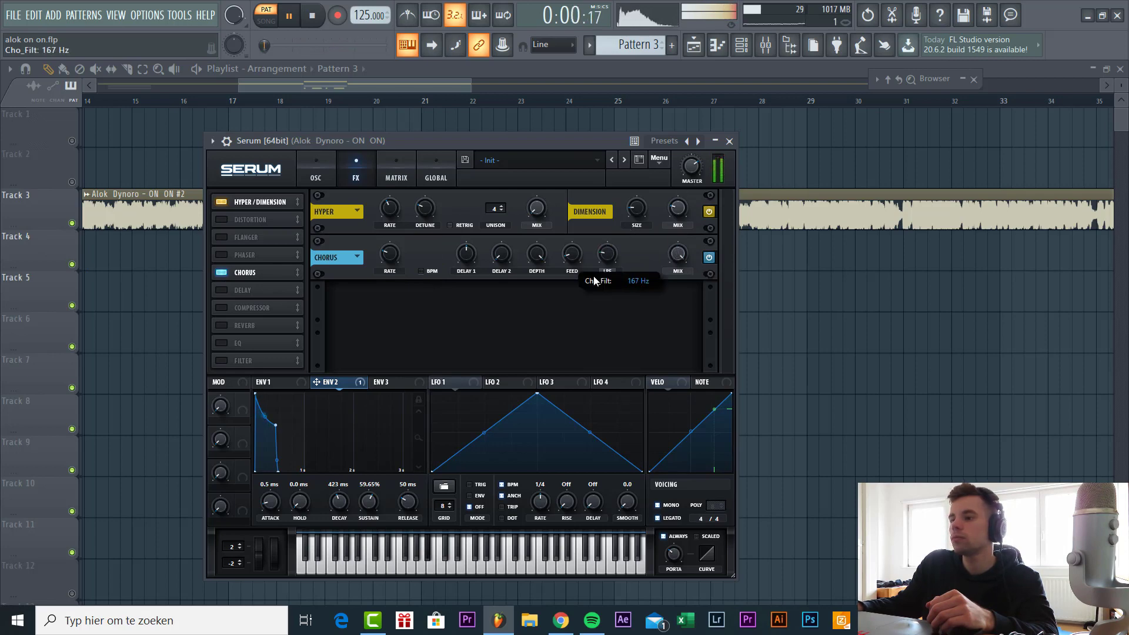
drag(676, 257, 654, 326)
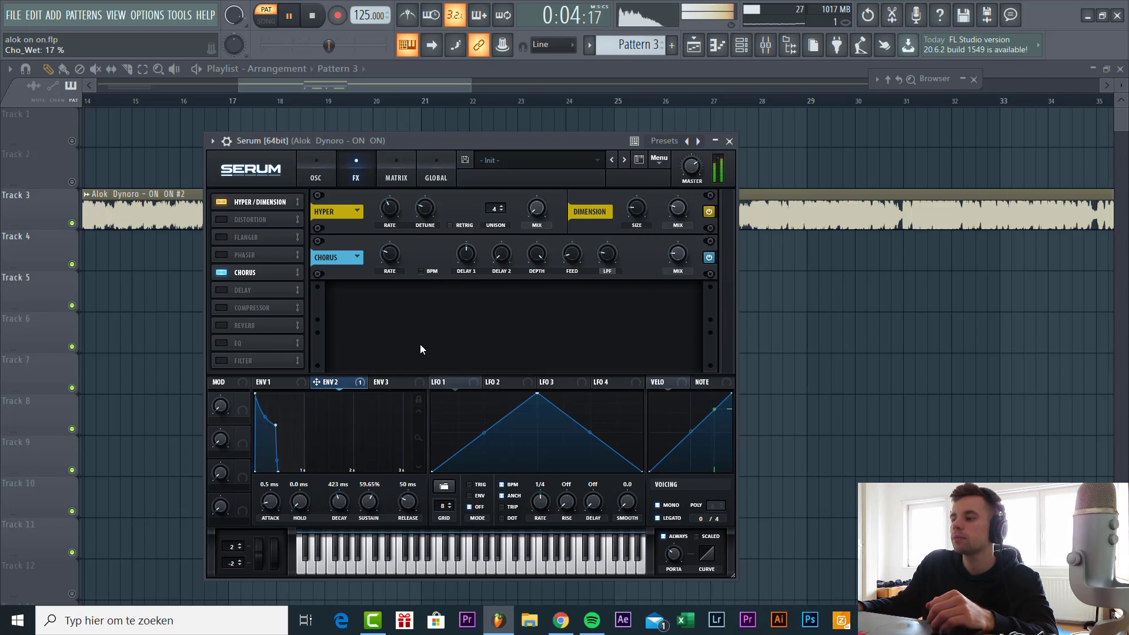
- Enable the EQ effect, set its high band frequency to 882 Hz, and modulate the high band gain with Envelope 2 by 13
click(228, 342)
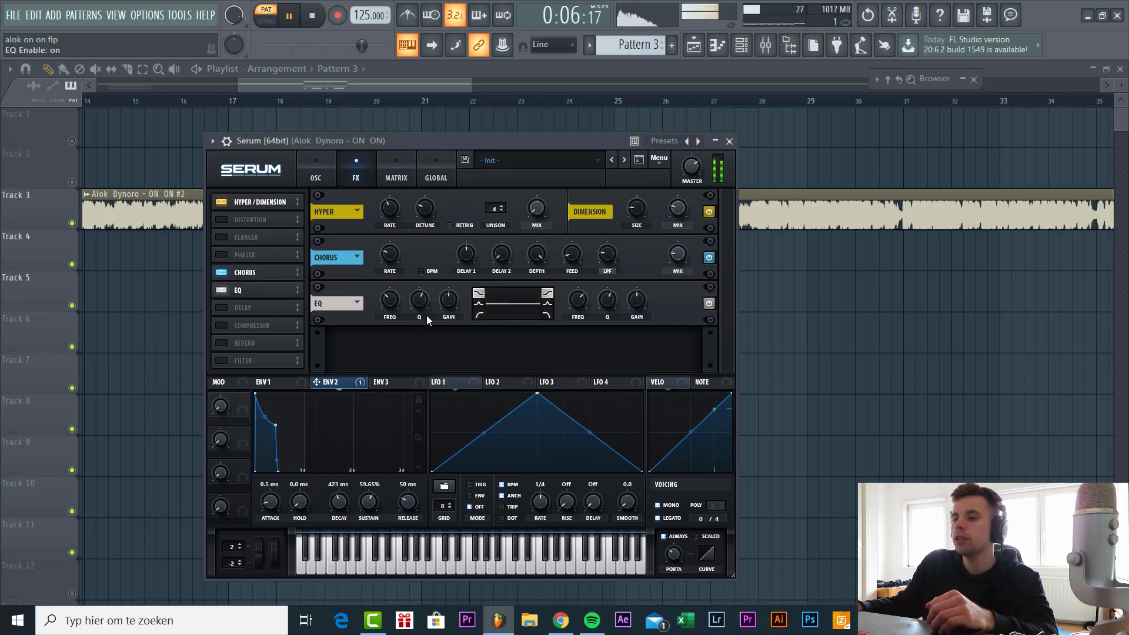
drag(629, 301, 629, 306)
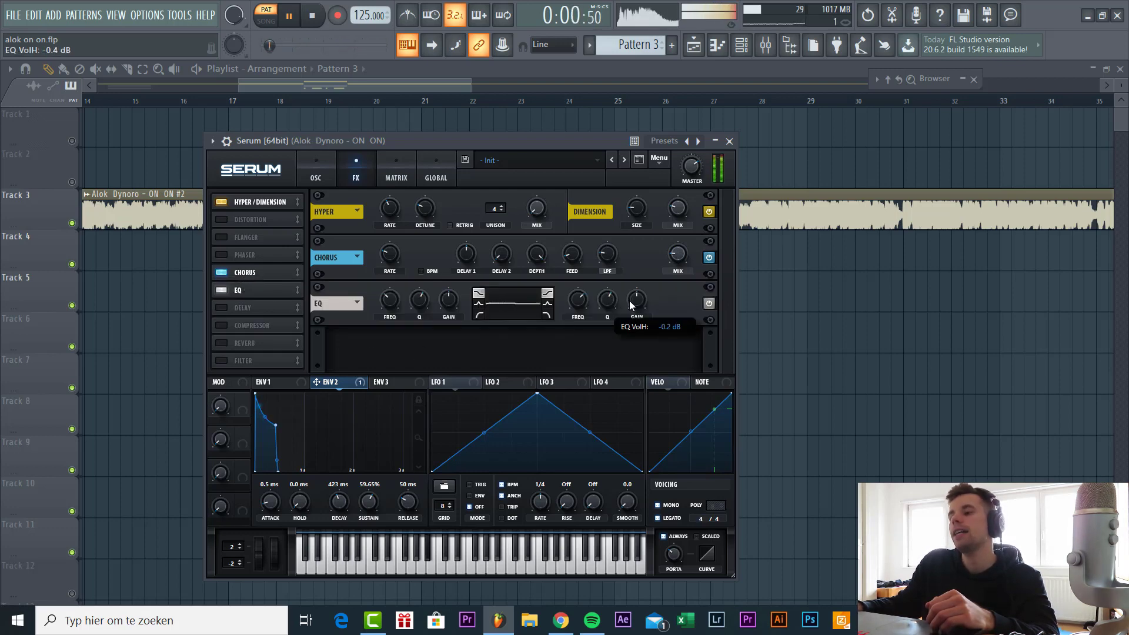
drag(329, 383, 569, 313)
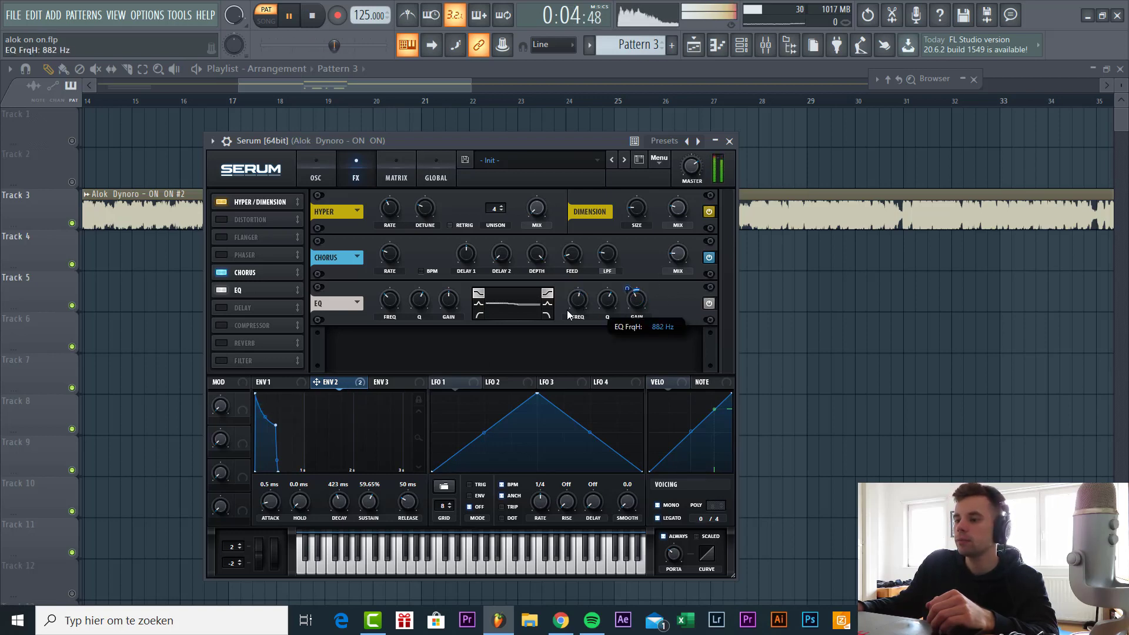
drag(640, 298, 640, 289)
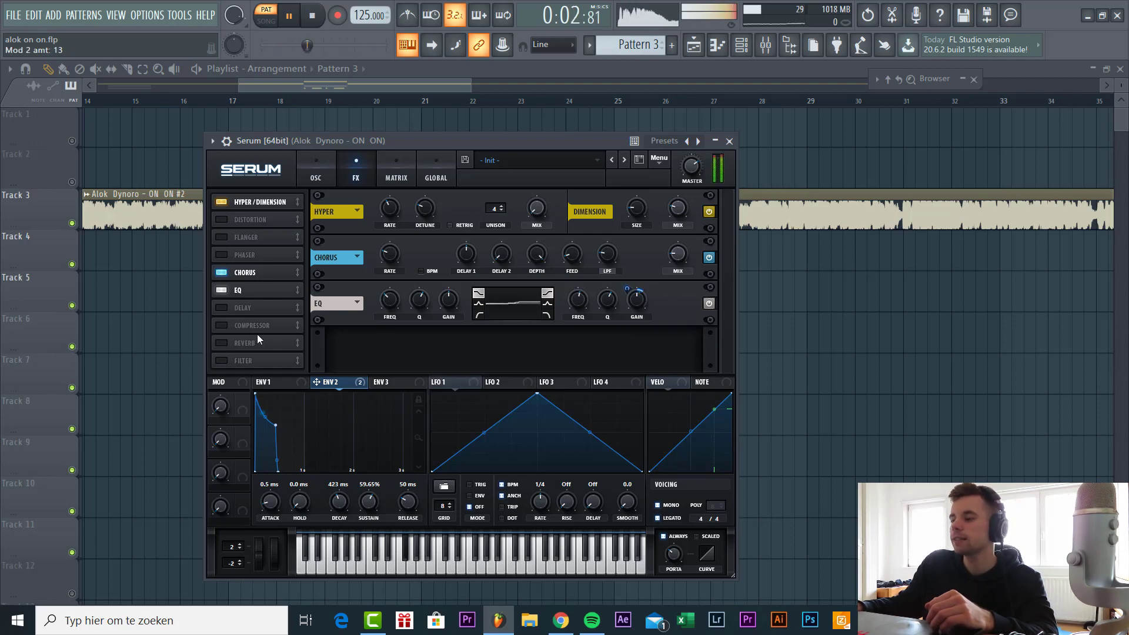
- Enable the Reverb effect with its low cut at 50% and its mix at 5%
click(222, 344)
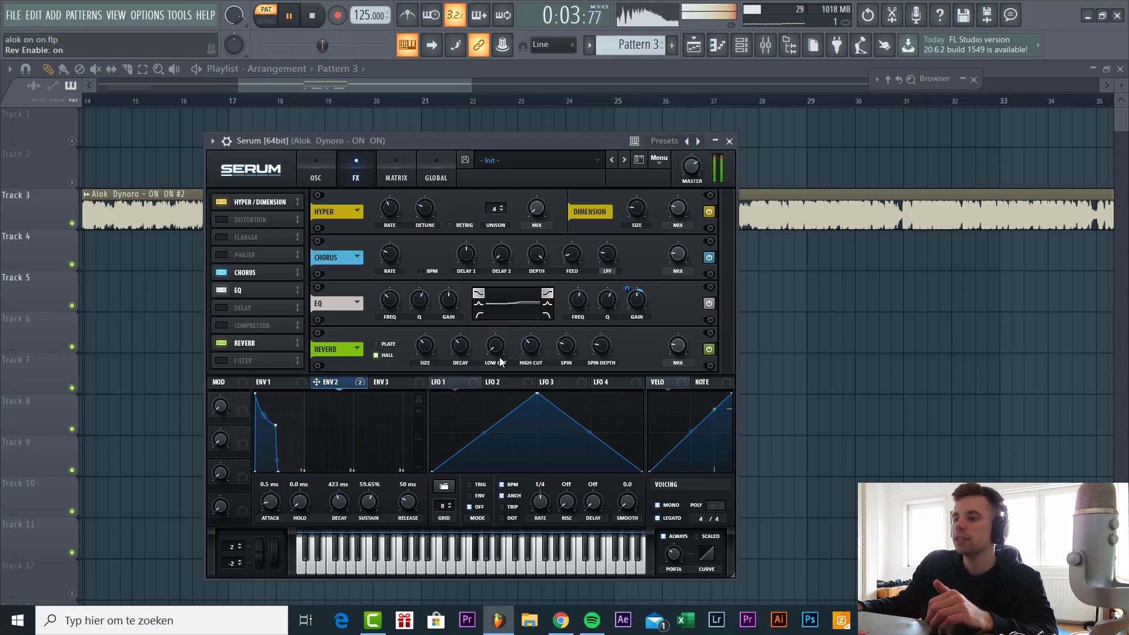
scroll(494, 355, up, 3)
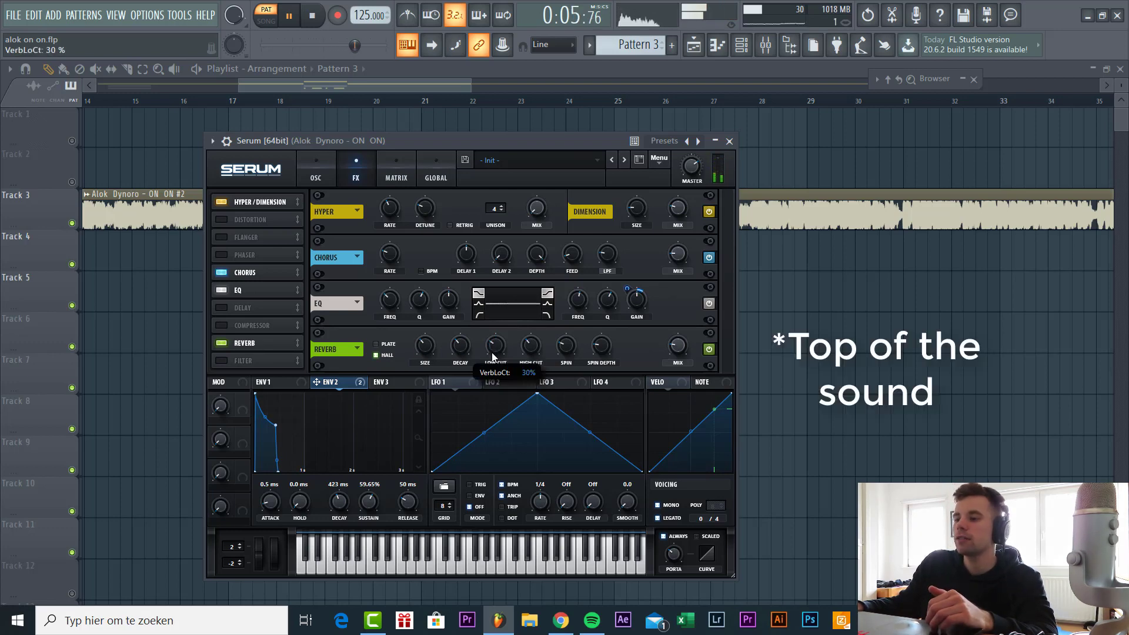
scroll(492, 353, up, 1)
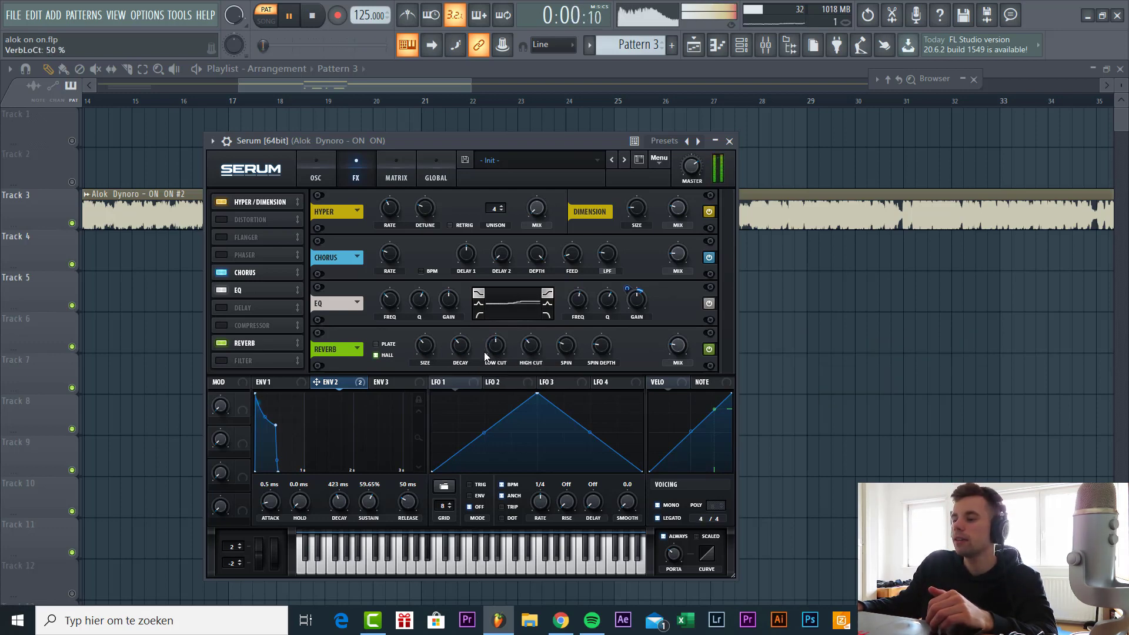
click(682, 350)
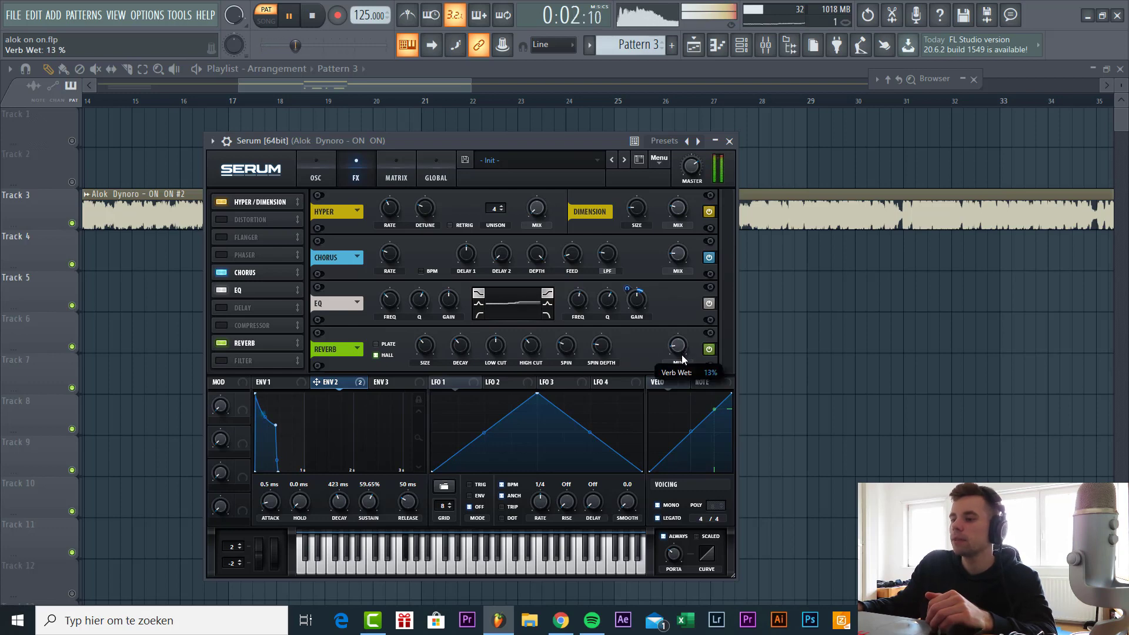
drag(682, 359, 678, 366)
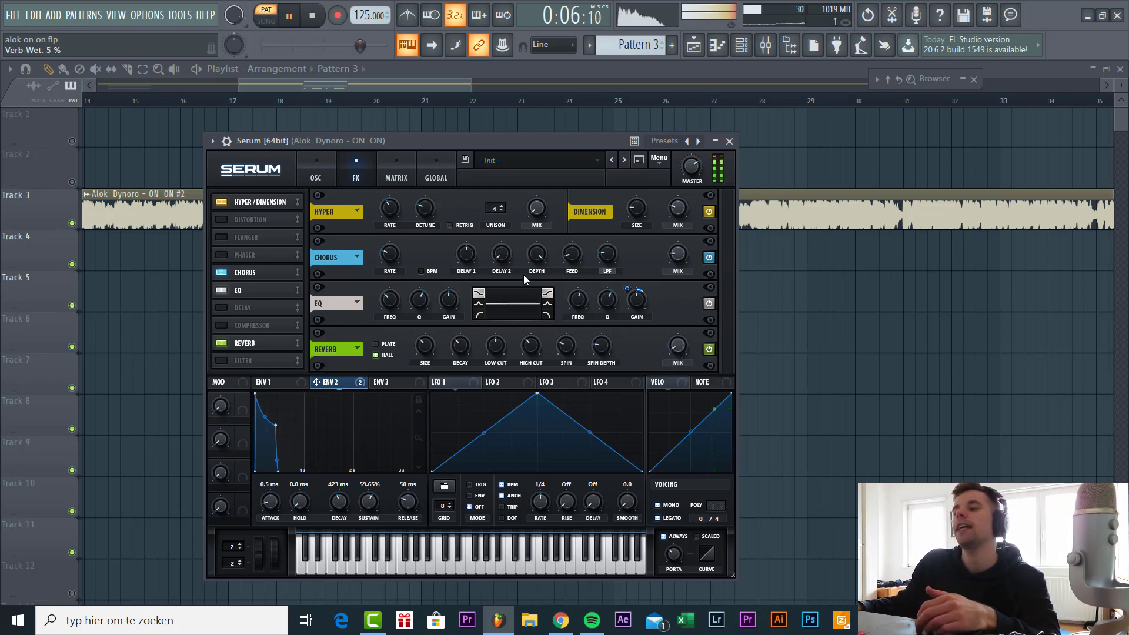
- Play the arrangement in song mode from midway through bar 19 to hear the bass in context, and stop playback
click(509, 157)
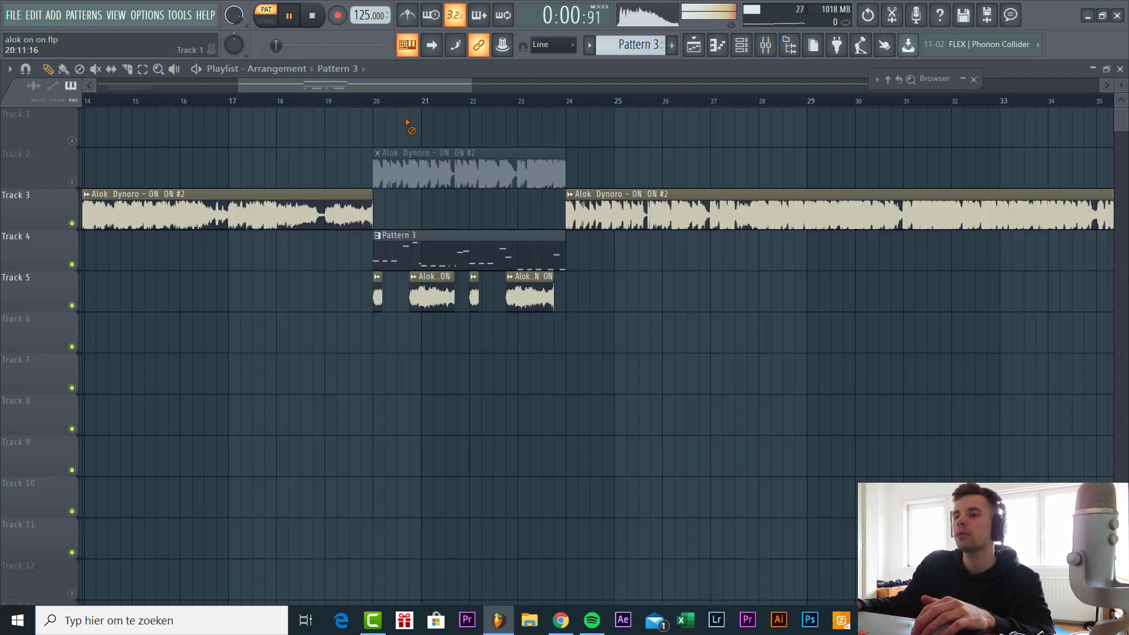
key(l)
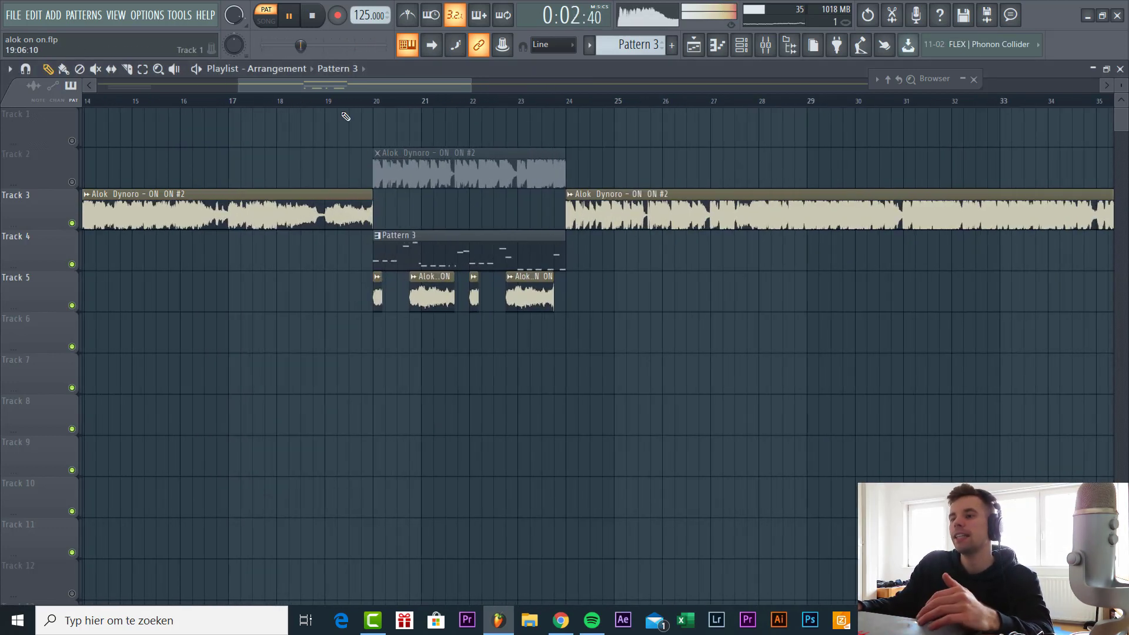
click(352, 106)
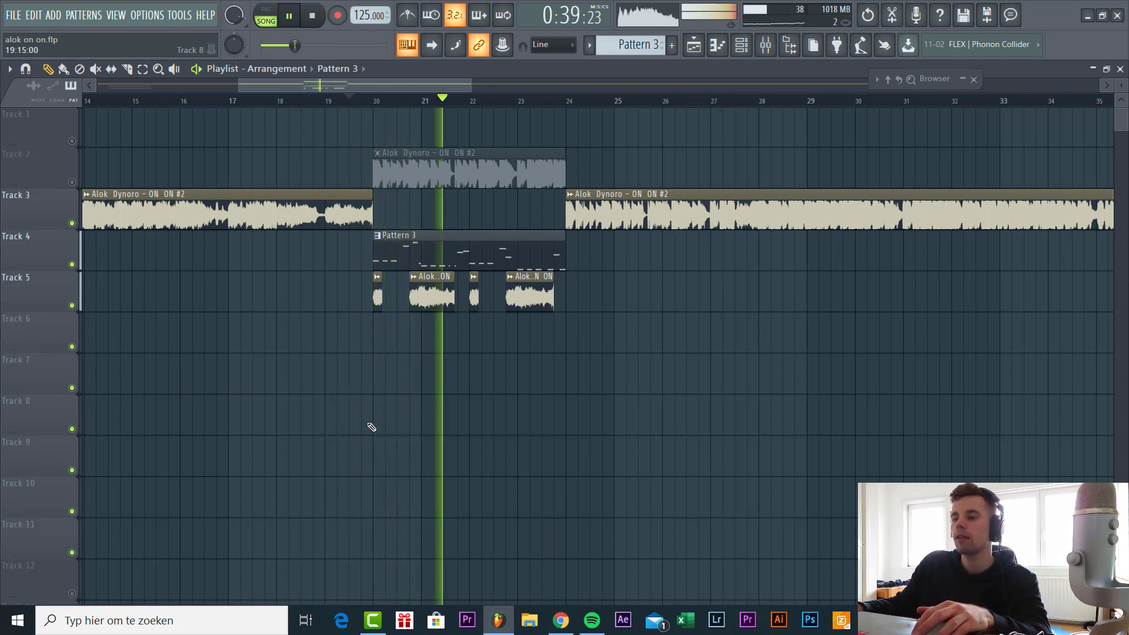
key(space)
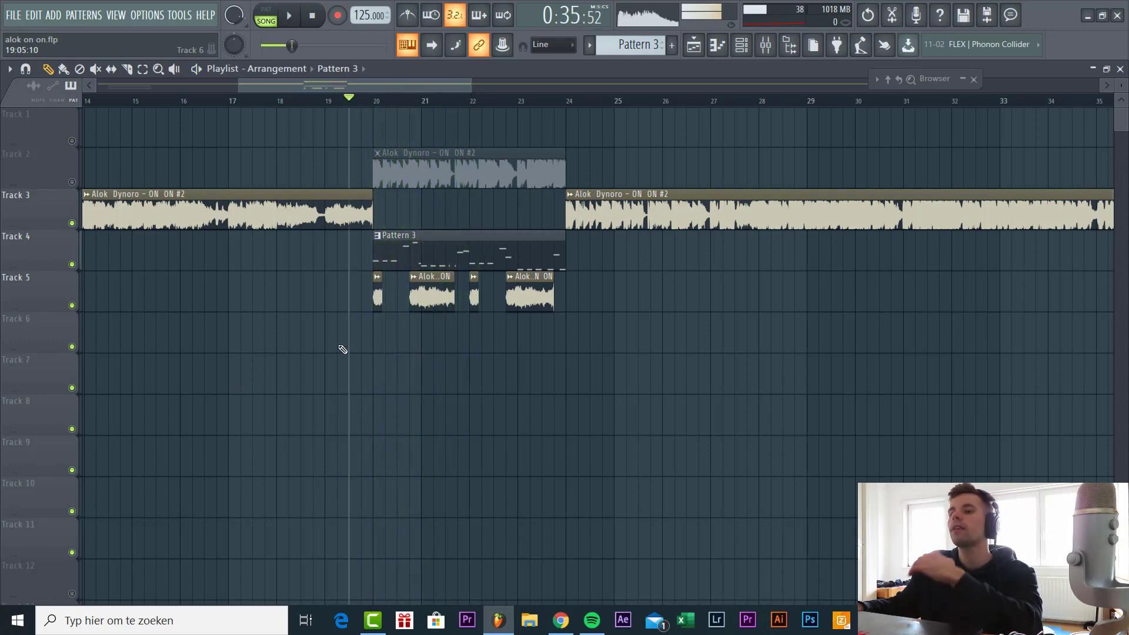